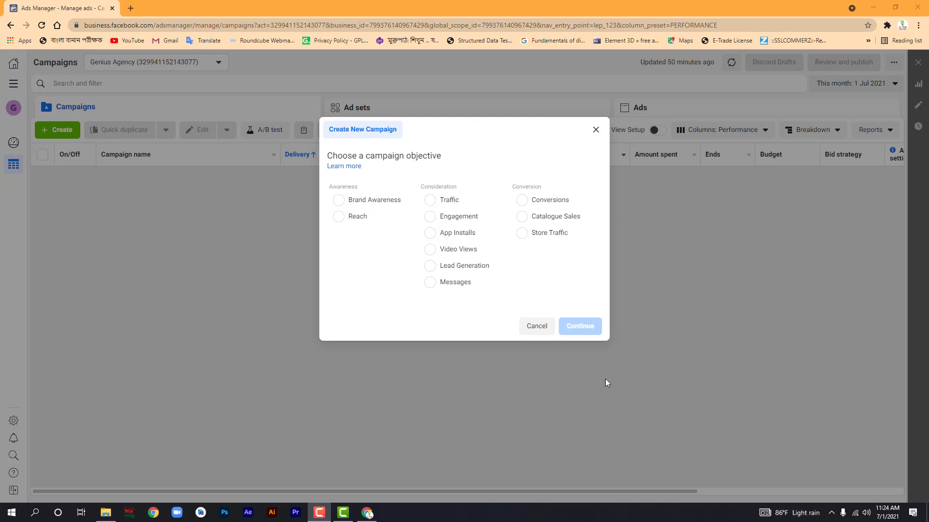
# Choose the Engagement objective for the new campaign and name the campaign "Engagement"
pyautogui.click(429, 218)
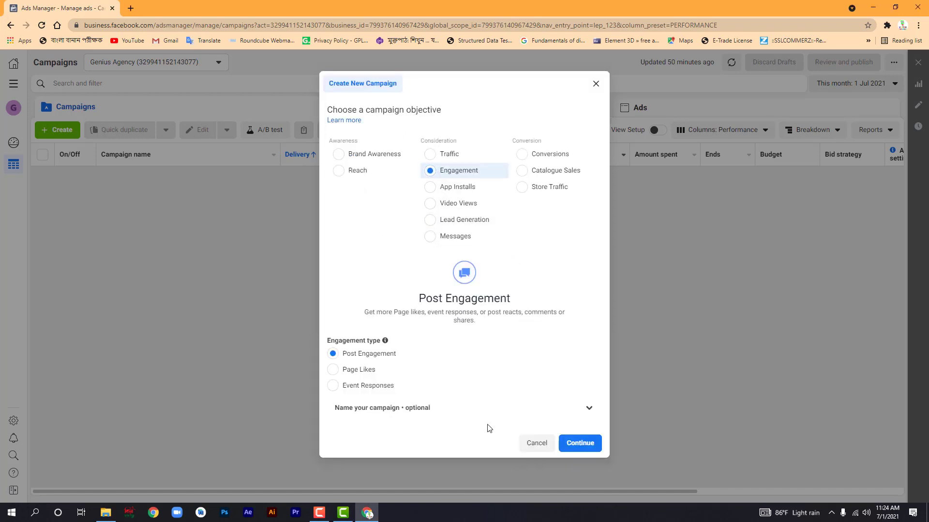
pyautogui.press('F9')
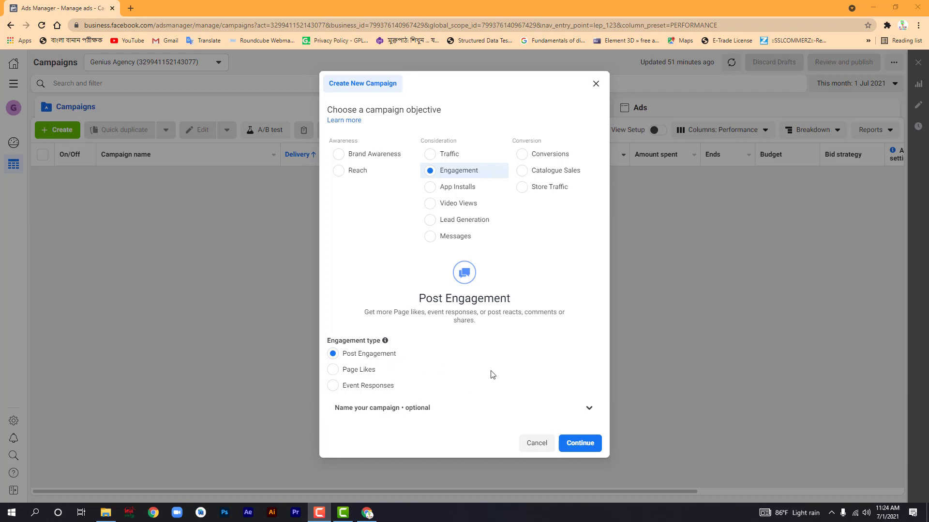
pyautogui.click(558, 408)
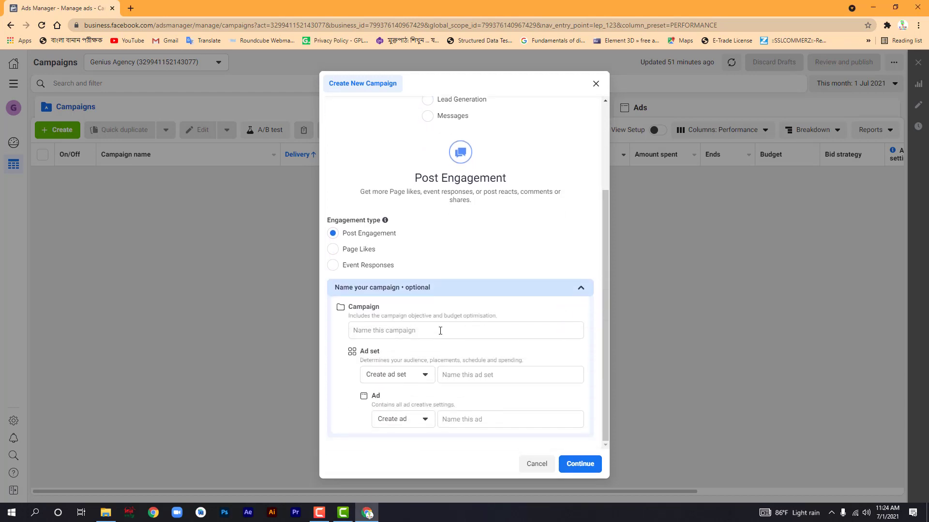
pyautogui.click(440, 330)
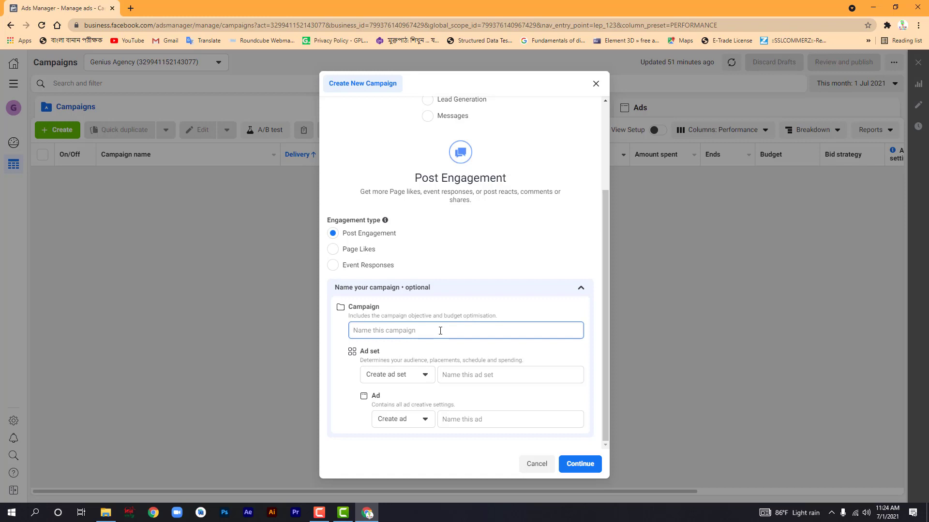
pyautogui.write('Engagement')
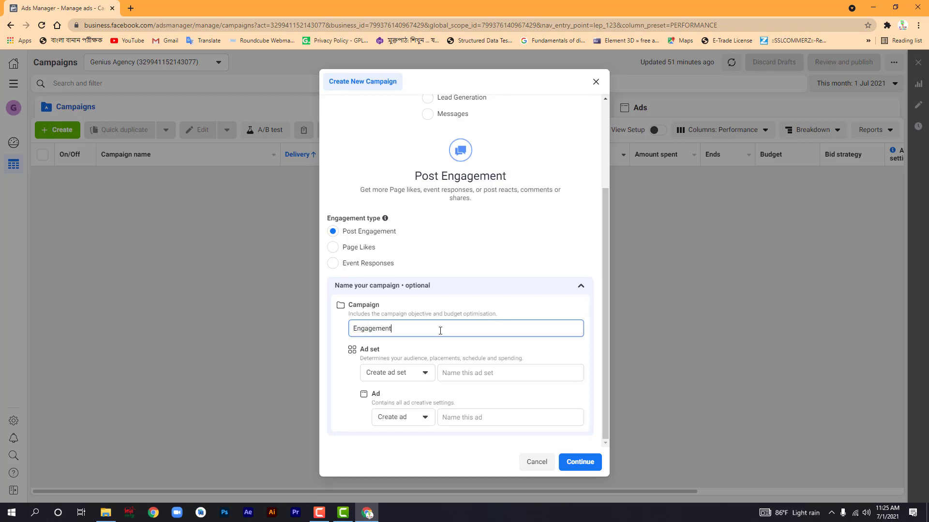
# Copy the campaign name "Engagement" to the ad set and the ad, and continue to the campaign setup
pyautogui.hotkey('ctrl', 'a')
pyautogui.hotkey('ctrl', 'c')
pyautogui.click(463, 376)
pyautogui.hotkey('ctrl', 'v')
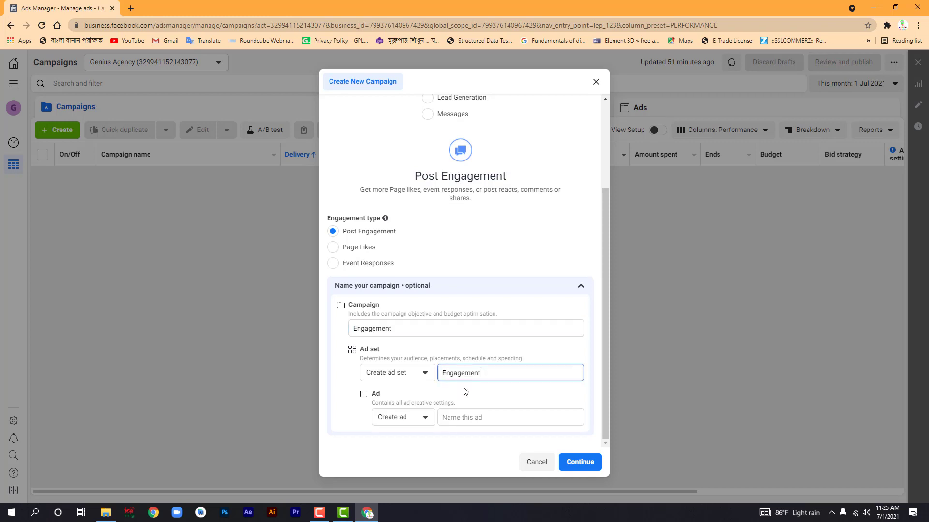
pyautogui.click(475, 415)
pyautogui.hotkey('ctrl', 'v')
pyautogui.click(577, 460)
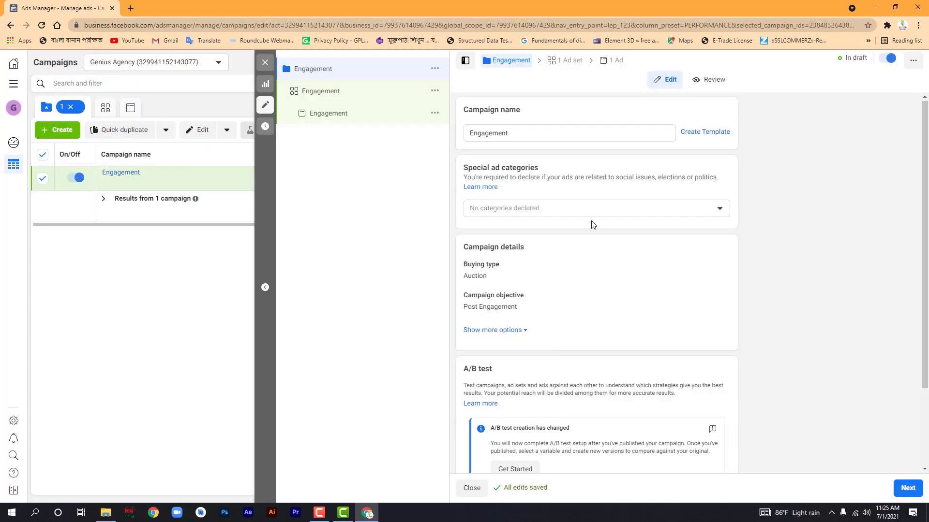
# Proceed to the ad set settings and start a new custom audience with Facebook Page as its source
pyautogui.scroll(-2, 593, 225)
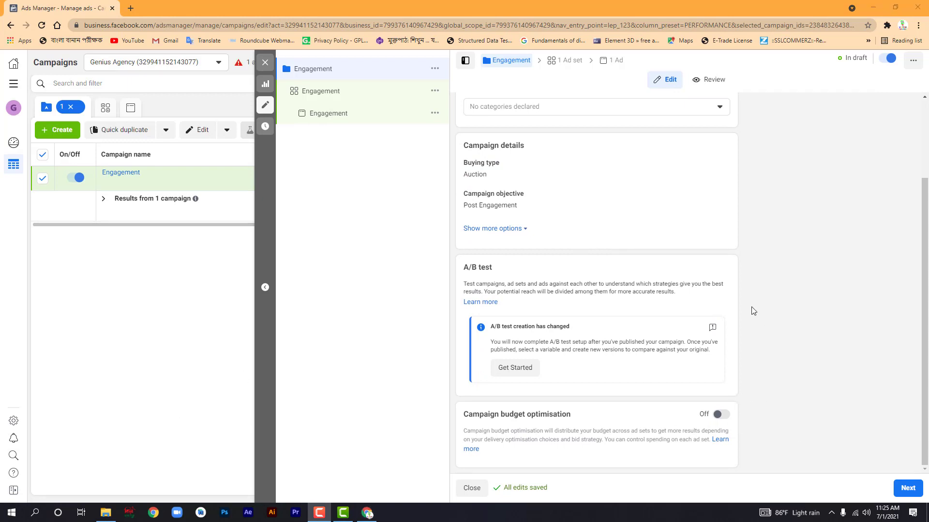
pyautogui.click(902, 490)
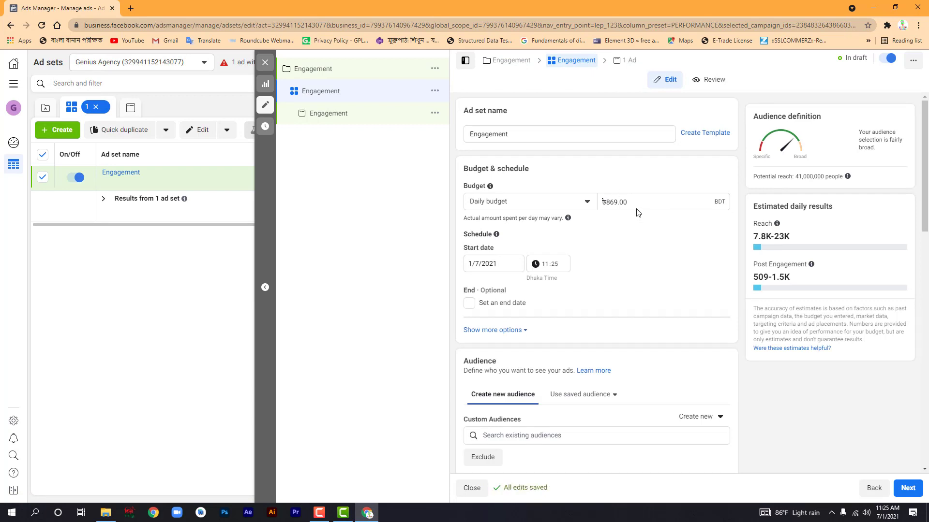
pyautogui.scroll(-3, 613, 304)
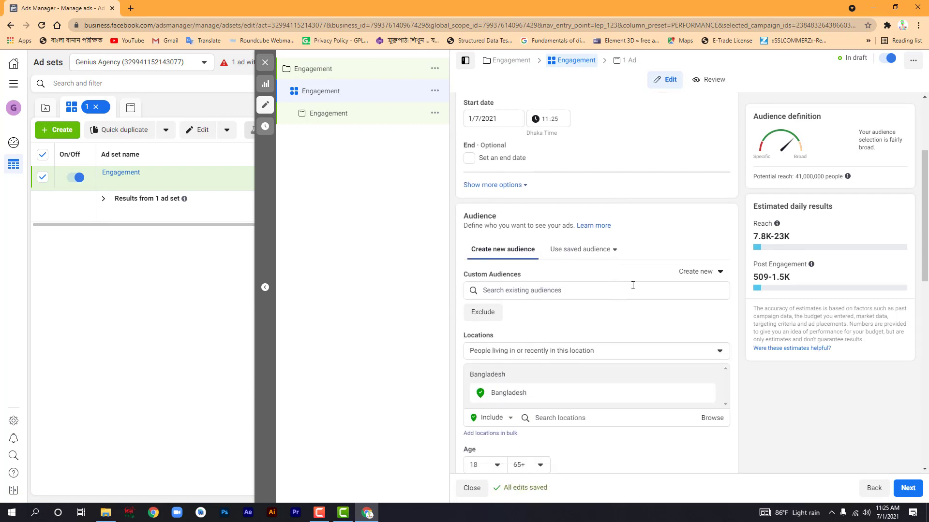
pyautogui.click(690, 274)
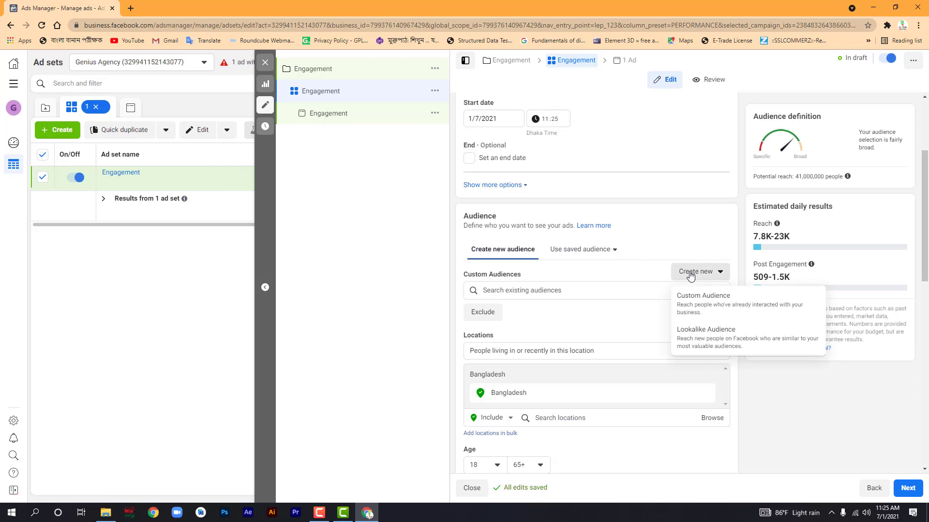
pyautogui.click(690, 299)
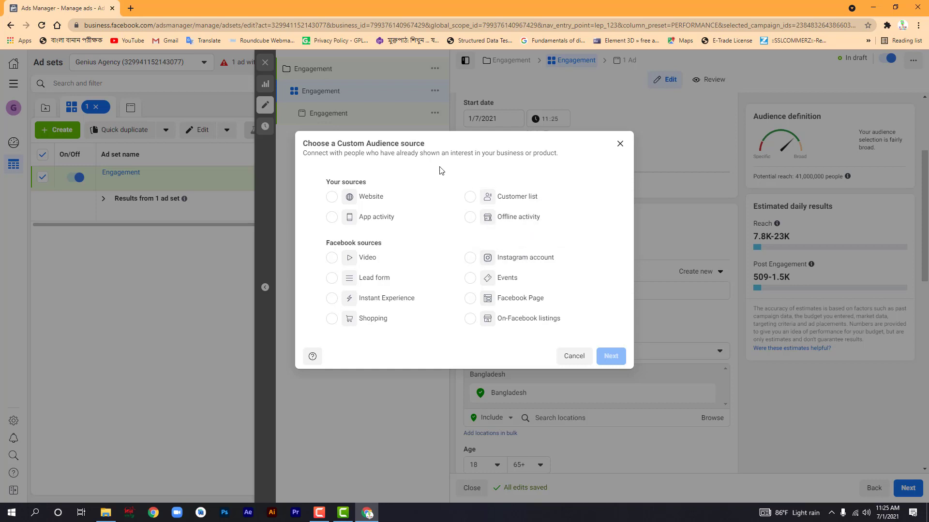
pyautogui.click(475, 304)
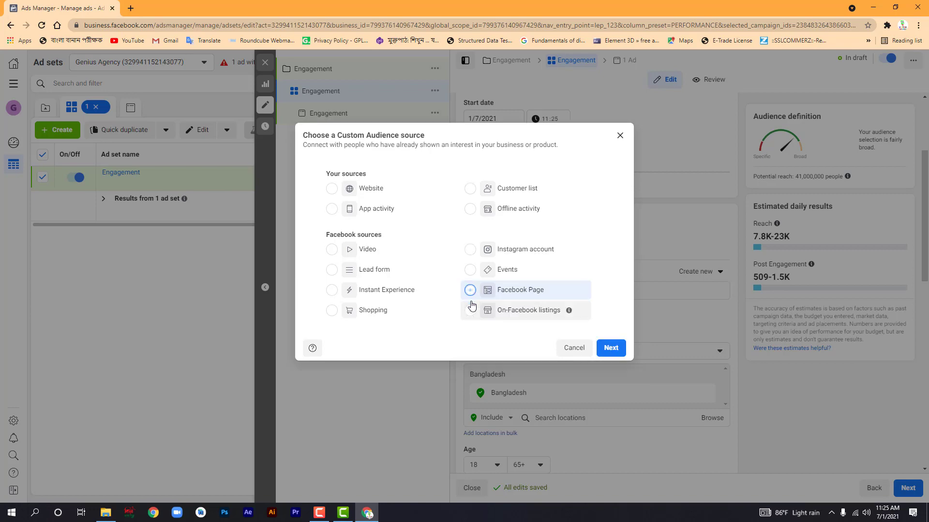
pyautogui.click(612, 348)
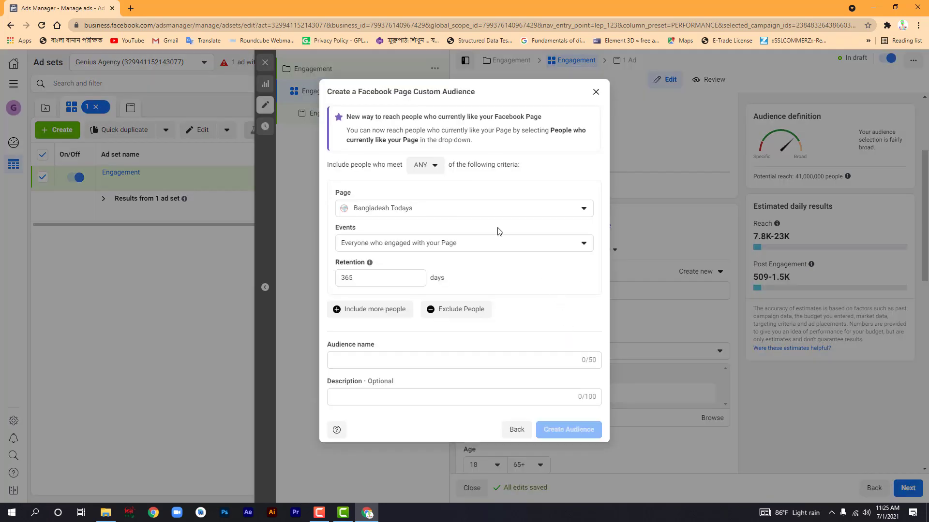
# Set the custom audience's page to Genius plug and its event to "Anyone who visited your Page"
pyautogui.click(474, 211)
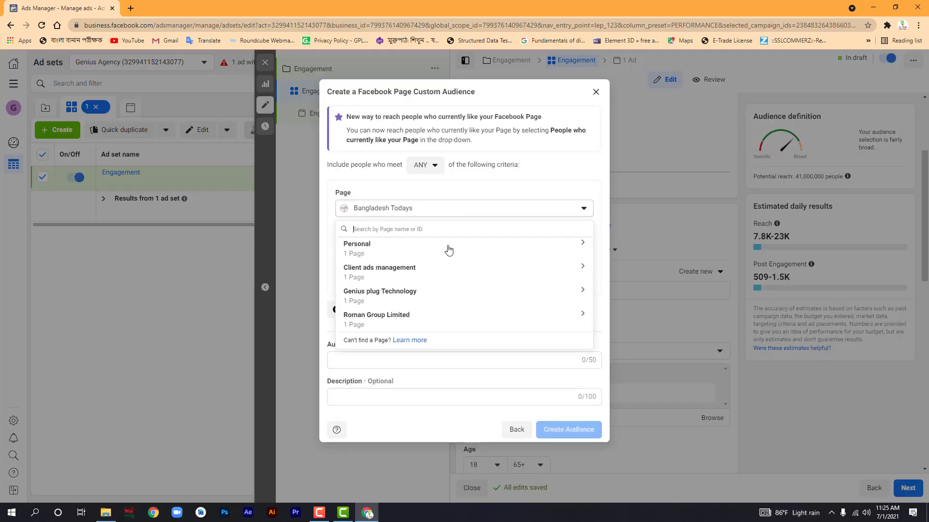
pyautogui.click(398, 294)
pyautogui.click(386, 320)
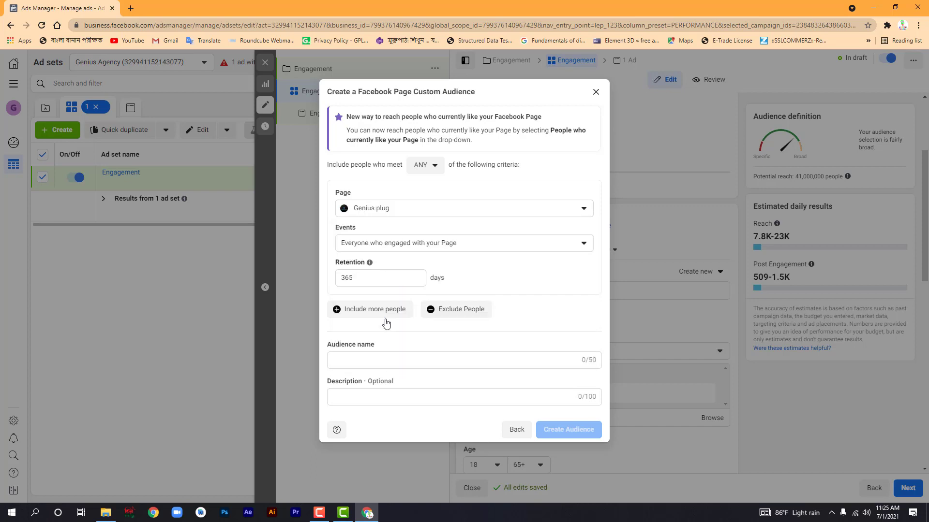
pyautogui.click(397, 247)
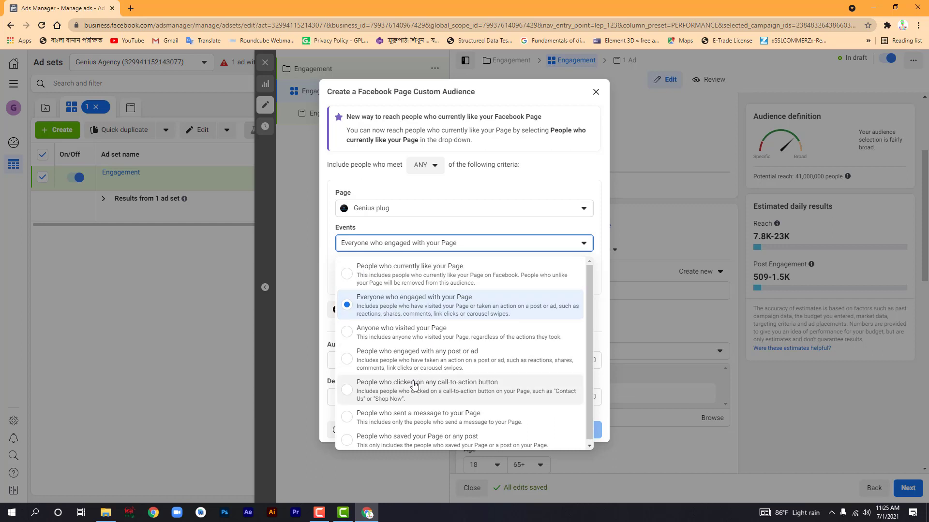
pyautogui.scroll(-1, 413, 383)
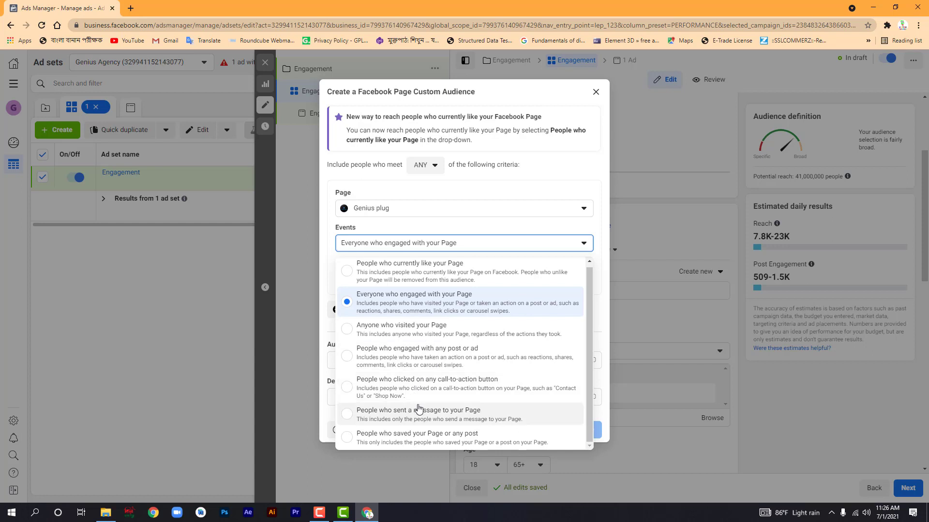
pyautogui.scroll(1, 418, 409)
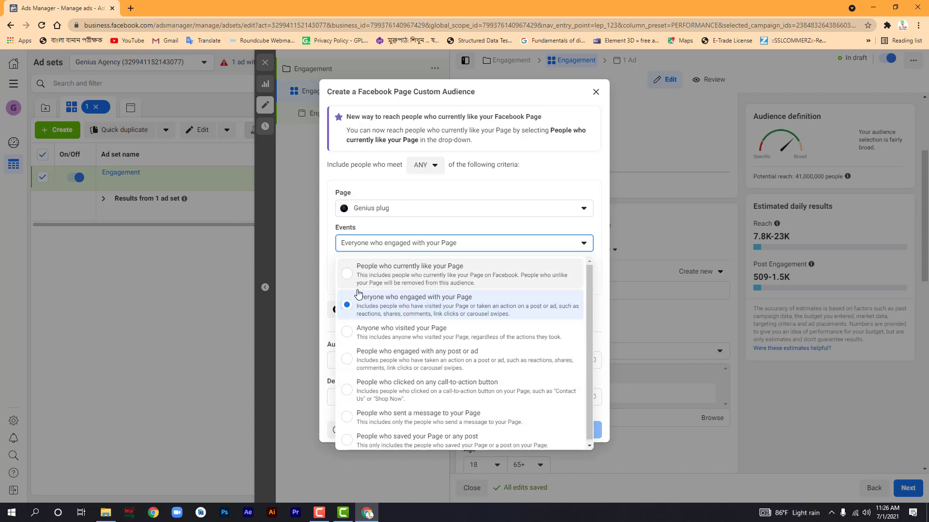
pyautogui.click(364, 334)
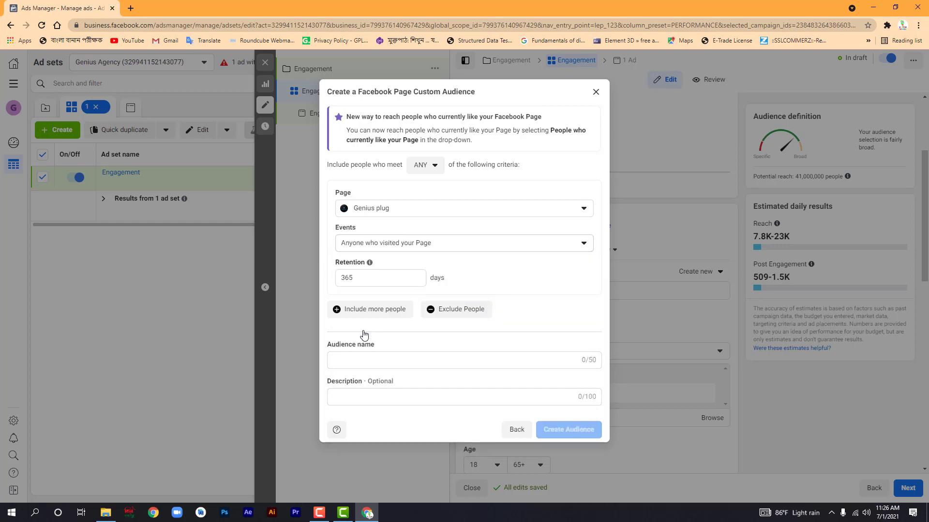
# Set the custom audience's retention to 100 days
pyautogui.moveTo(387, 278); pyautogui.dragTo(310, 277)
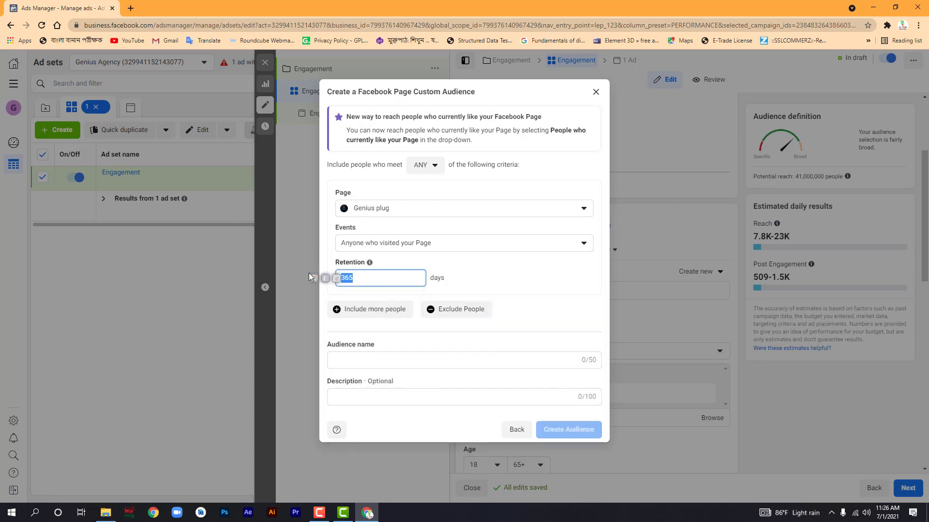
pyautogui.write('100')
pyautogui.click(482, 286)
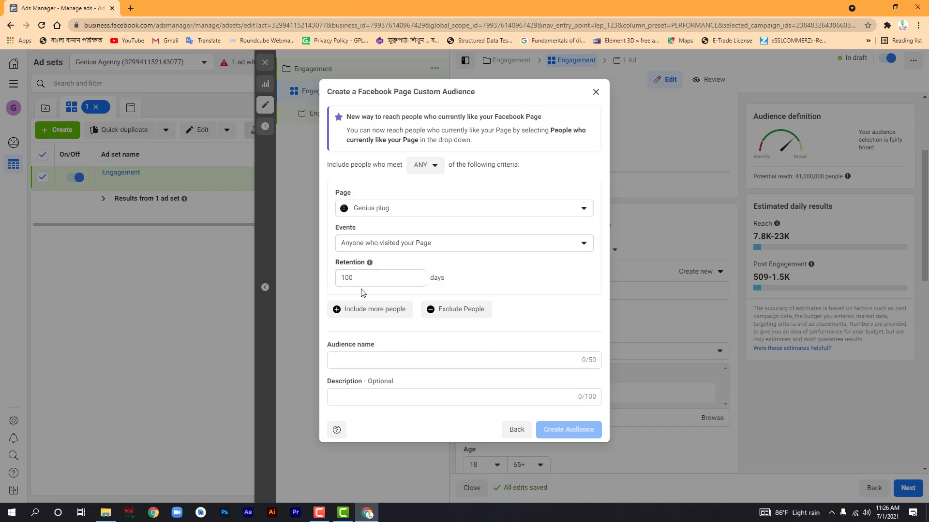
# Name the custom audience "Test", create it, and close the creation dialog
pyautogui.click(357, 359)
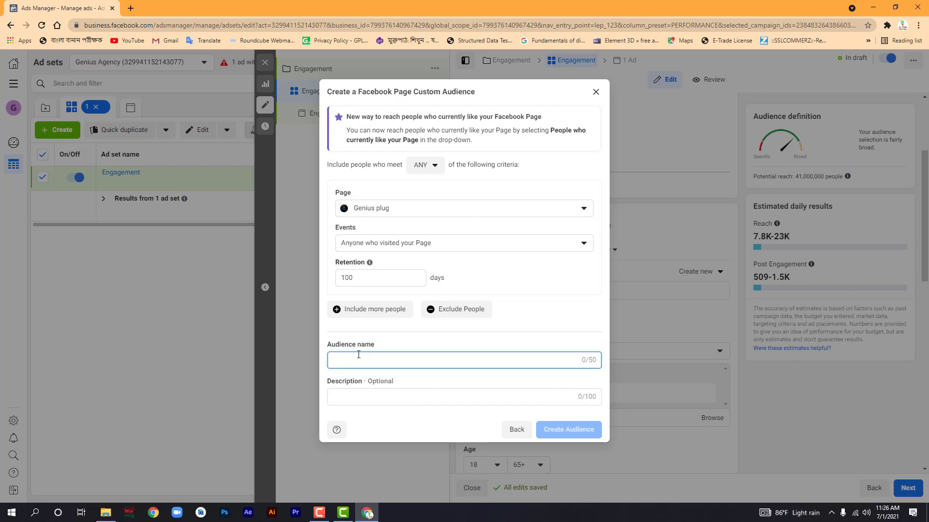
pyautogui.write('Test')
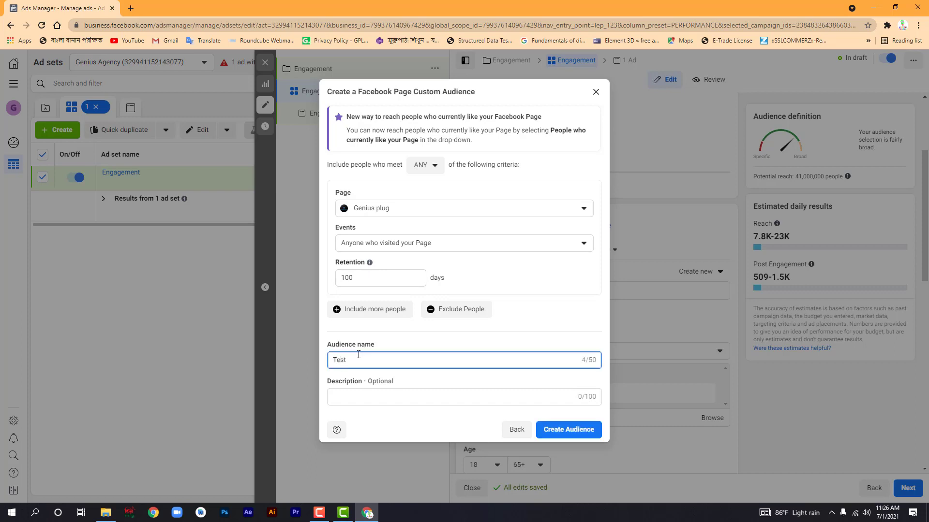
pyautogui.click(556, 434)
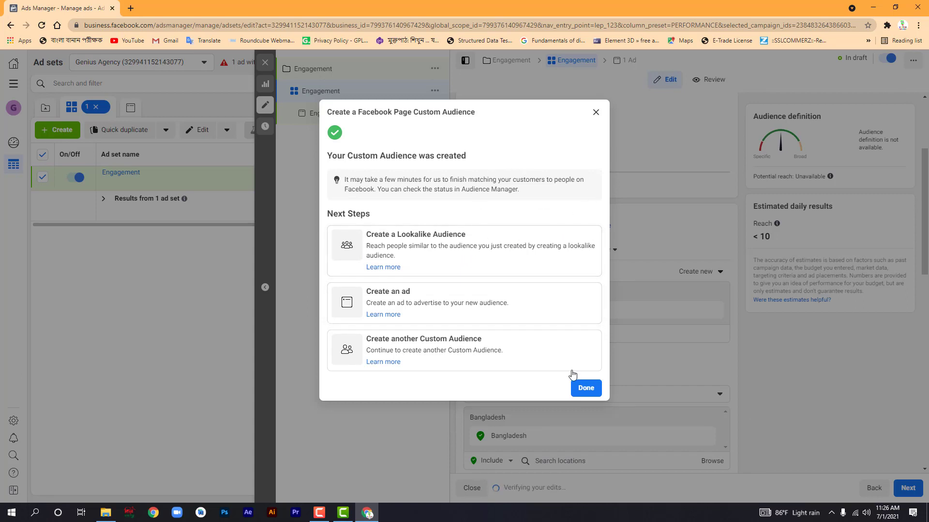
pyautogui.click(584, 387)
# Set the ad set's audience age range to 22 through 55
pyautogui.scroll(-4, 508, 360)
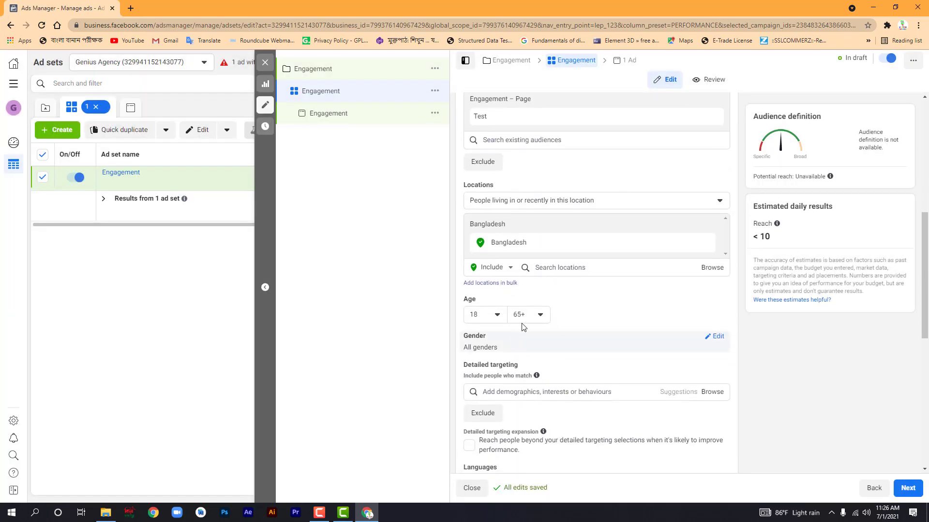
pyautogui.click(486, 317)
pyautogui.scroll(-2, 485, 420)
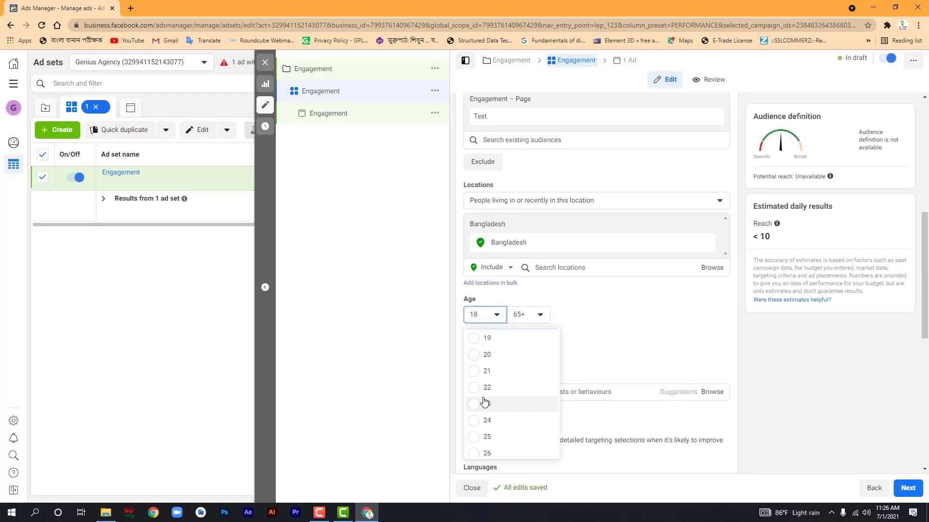
pyautogui.click(472, 390)
pyautogui.click(541, 316)
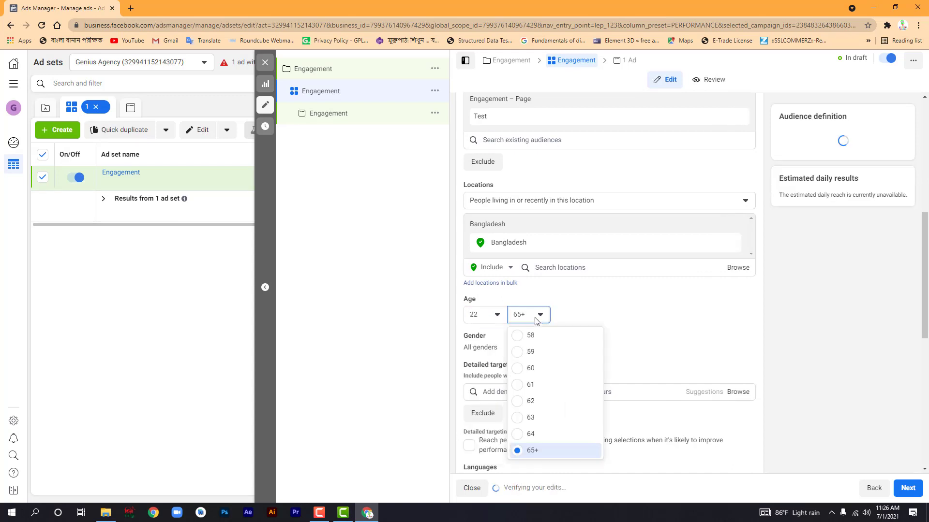
pyautogui.scroll(3, 518, 353)
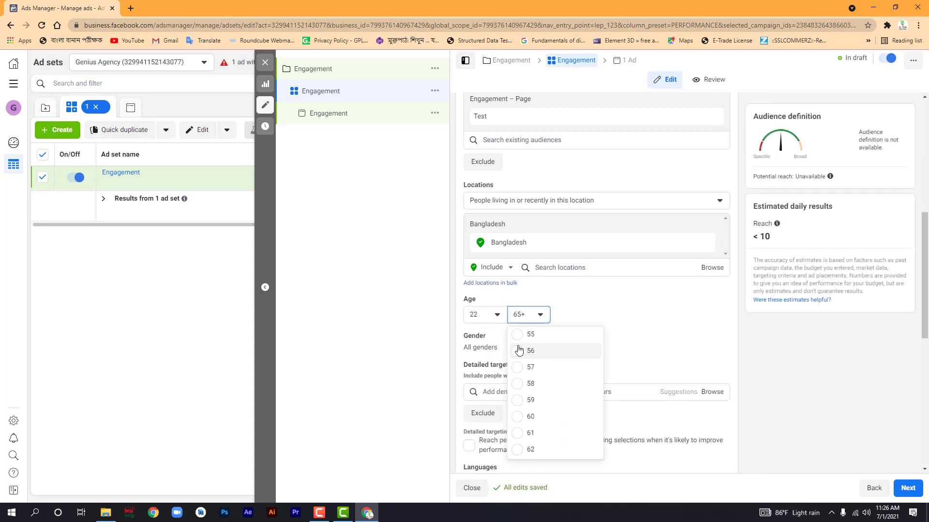
pyautogui.click(518, 335)
# Add all Food and drink interests to the audience's detailed targeting
pyautogui.scroll(-3, 640, 355)
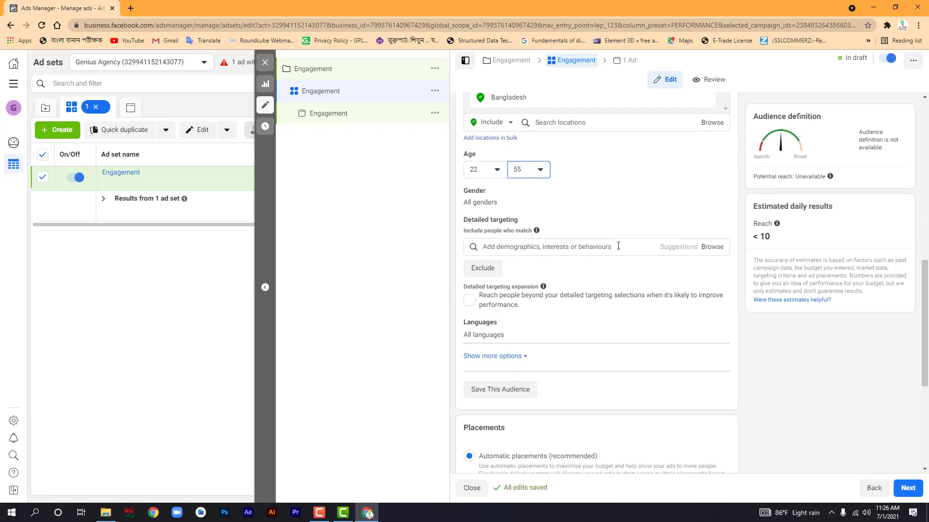
pyautogui.click(710, 246)
pyautogui.click(469, 283)
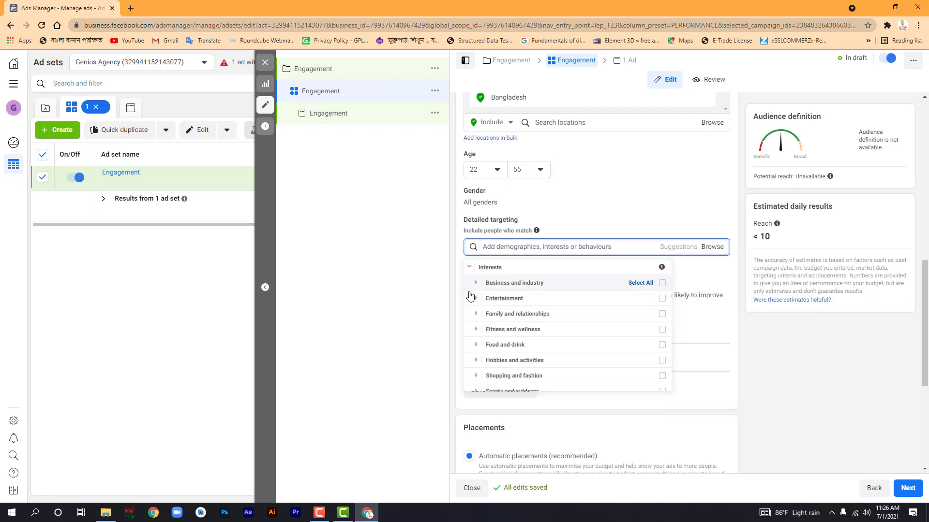
pyautogui.scroll(-2, 480, 351)
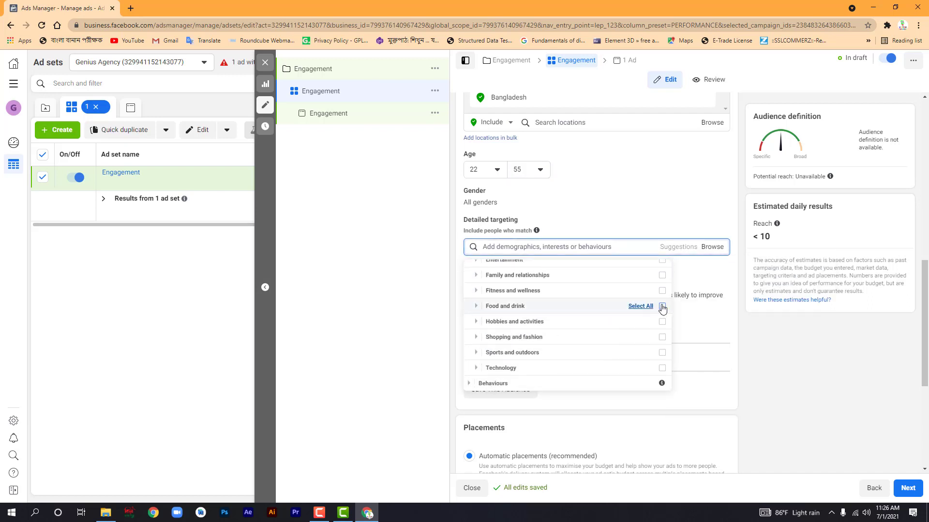
pyautogui.click(662, 308)
# Add Men's clothing and Children's clothing from the Shopping and fashion interests to the detailed targeting
pyautogui.scroll(-2, 479, 377)
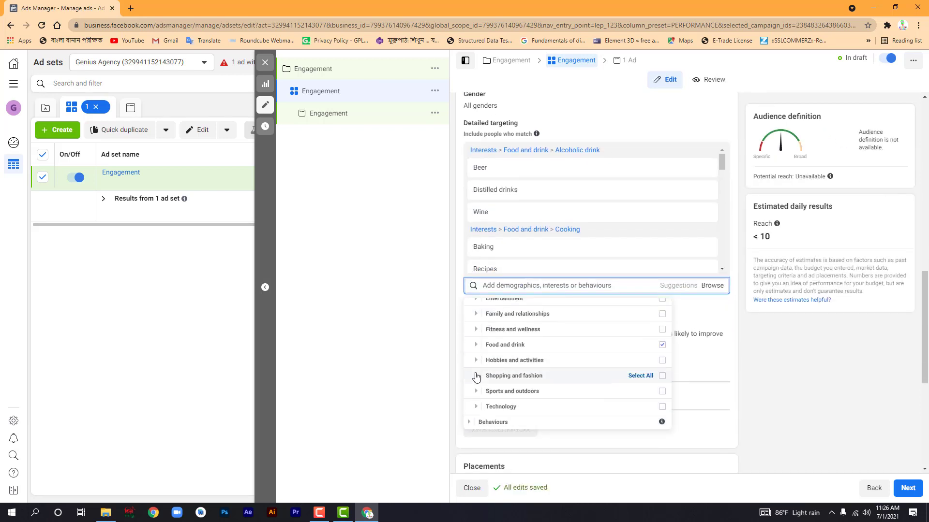
pyautogui.click(475, 375)
pyautogui.click(481, 339)
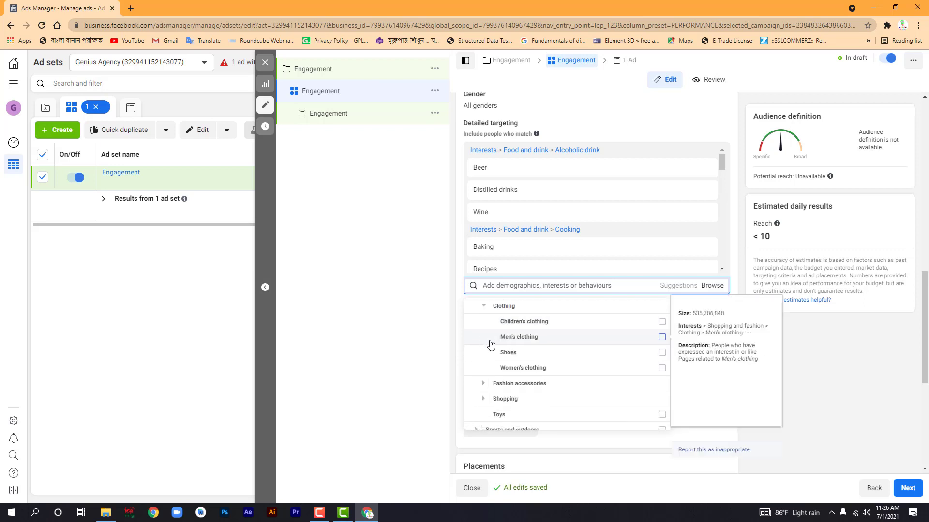
pyautogui.click(662, 338)
pyautogui.click(662, 321)
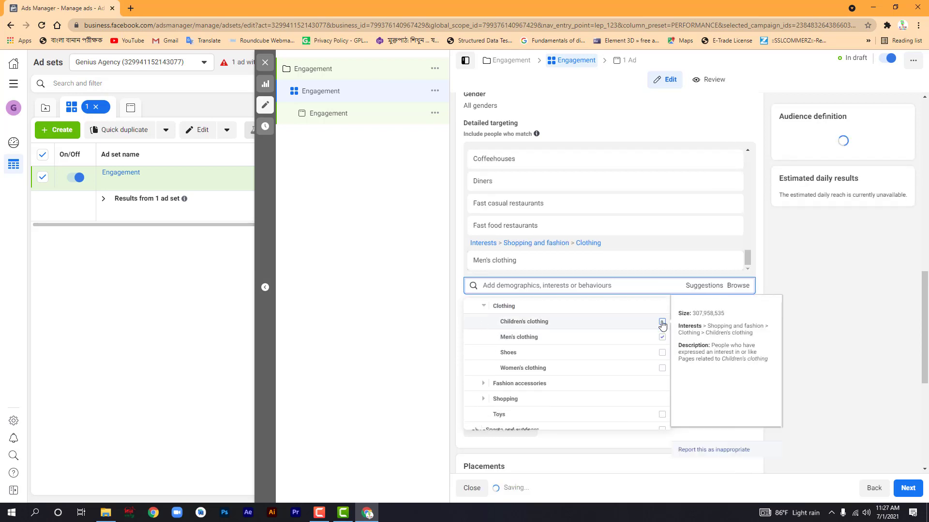
# Add Shoes and Women's clothing from the Clothing interests to the audience's detailed targeting
pyautogui.click(662, 352)
pyautogui.click(662, 368)
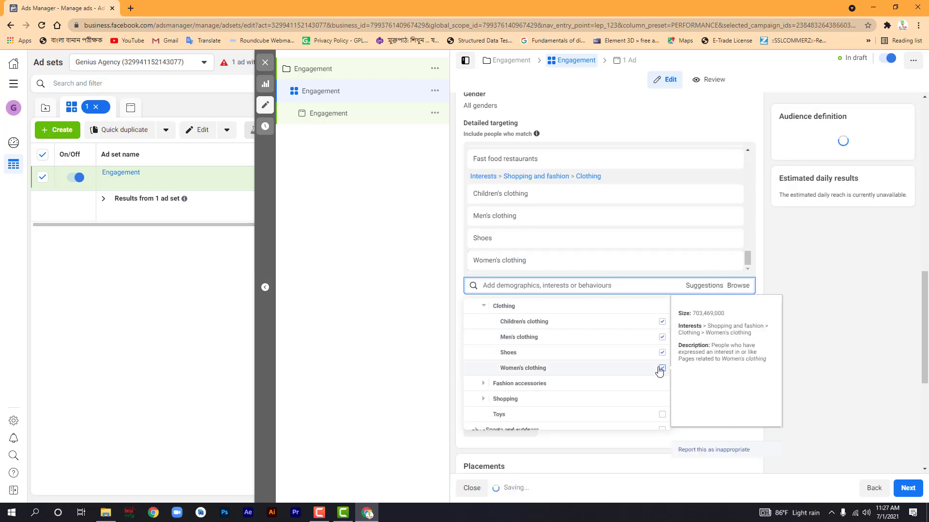
pyautogui.click(379, 345)
# Proceed to the ad with automatic placements kept and set its Facebook Page to Genius plug
pyautogui.scroll(-4, 460, 336)
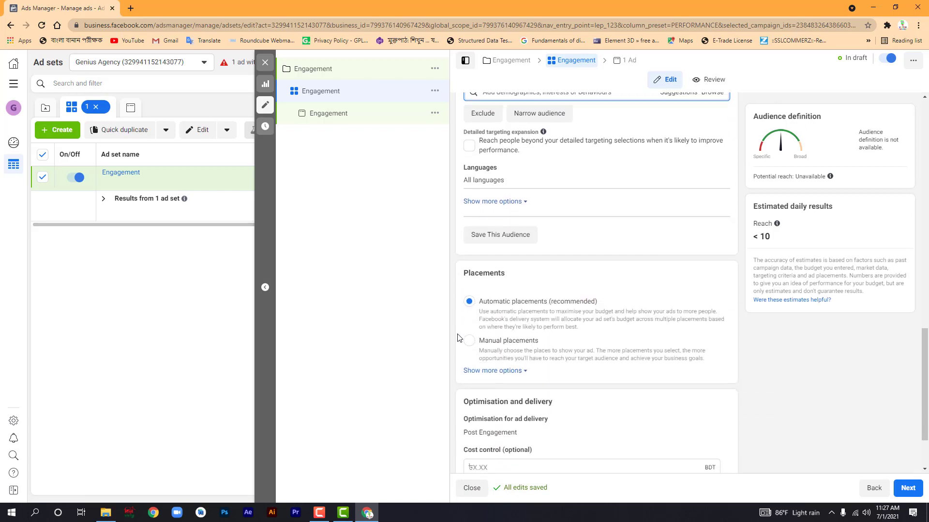
pyautogui.scroll(2, 583, 267)
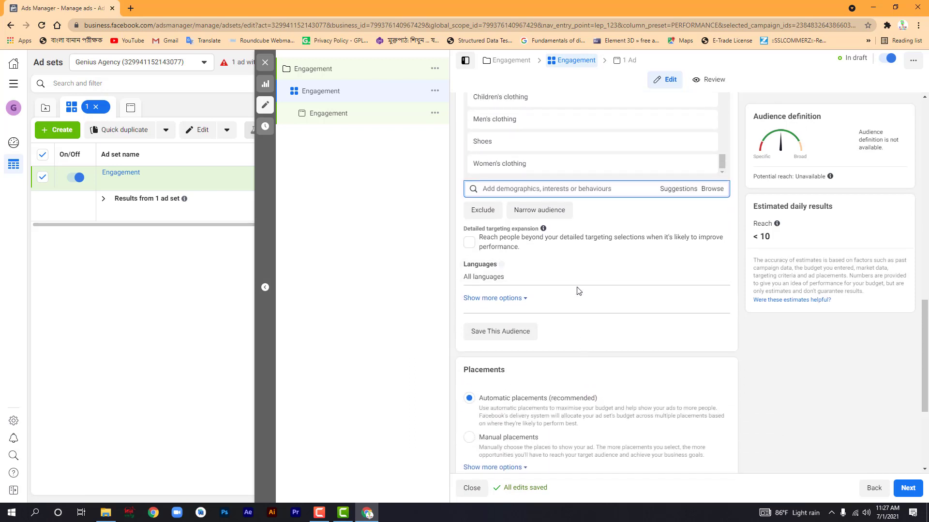
pyautogui.scroll(-3, 580, 274)
pyautogui.scroll(-1, 585, 279)
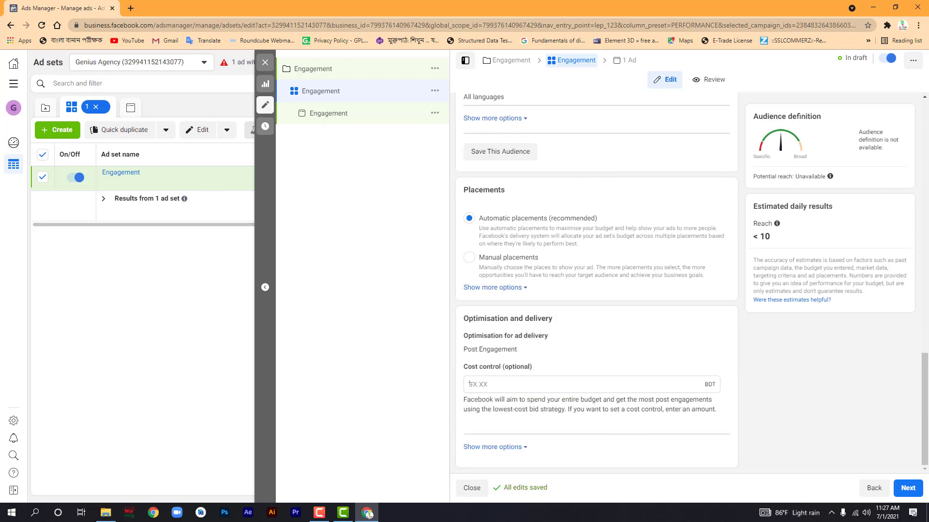
pyautogui.click(908, 491)
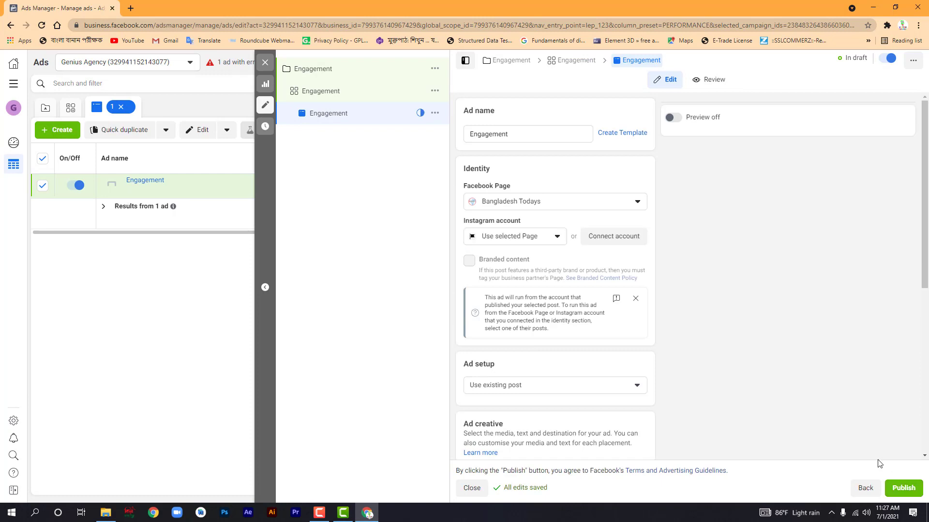
pyautogui.click(541, 204)
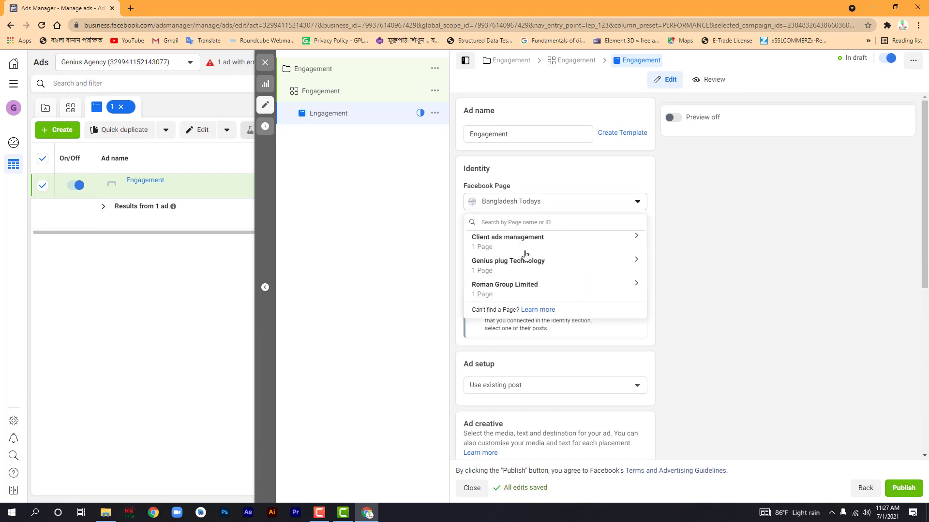
pyautogui.click(520, 267)
pyautogui.click(511, 292)
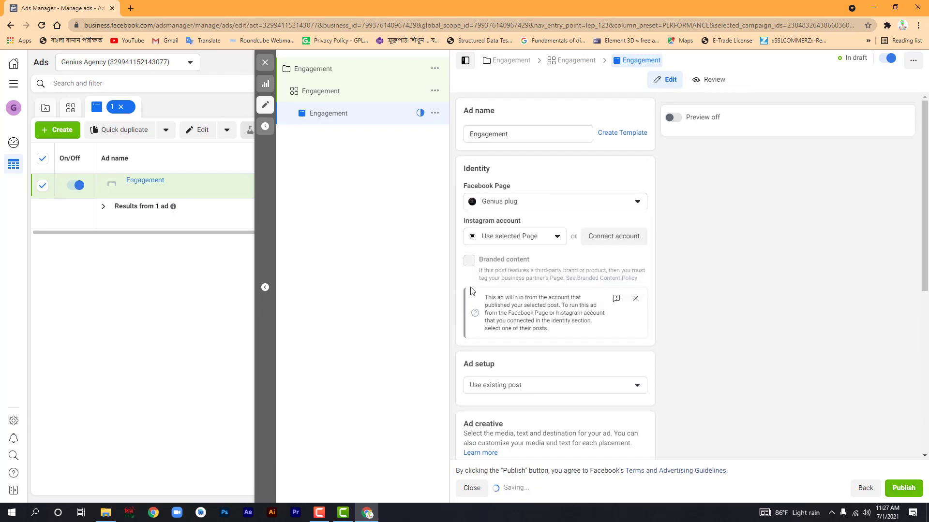
# Use the Page's first listed video post of 29 Jun 2021 as the ad creative and expand its text in the ad preview
pyautogui.scroll(-5, 501, 274)
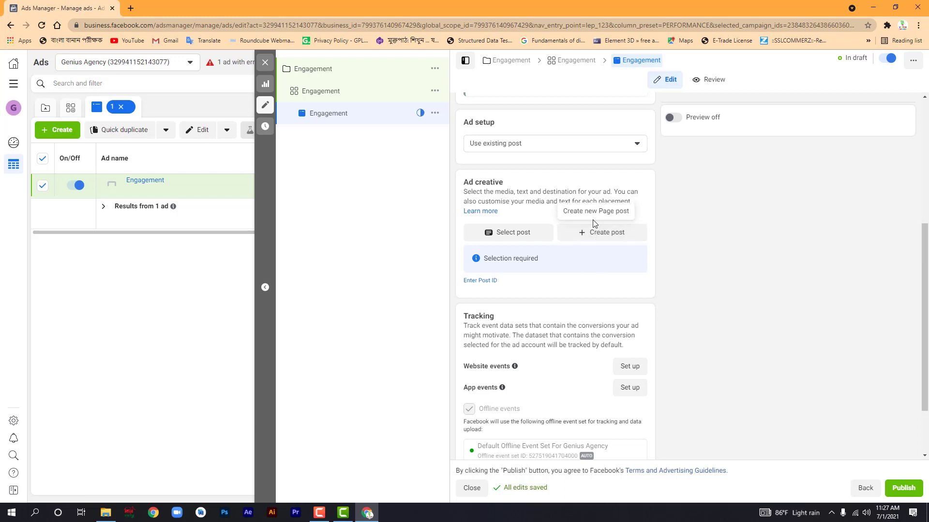
pyautogui.click(522, 232)
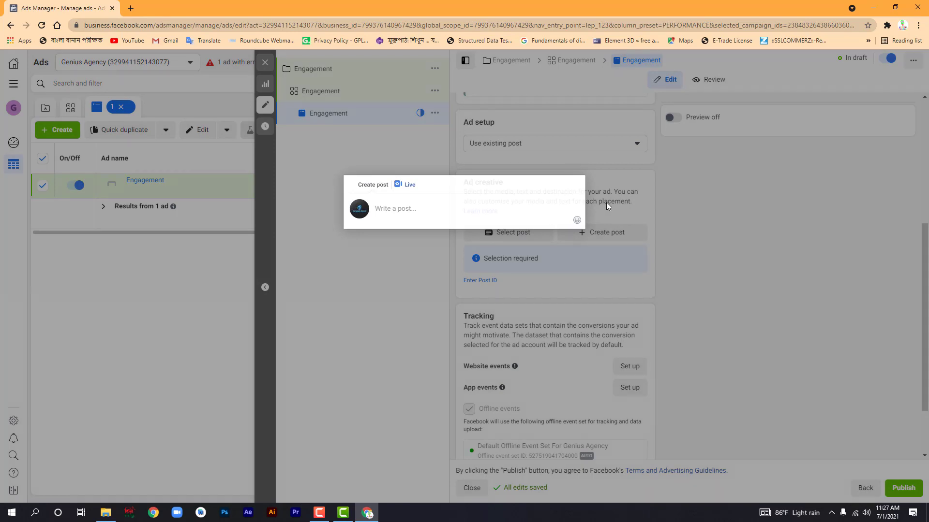
pyautogui.click(606, 202)
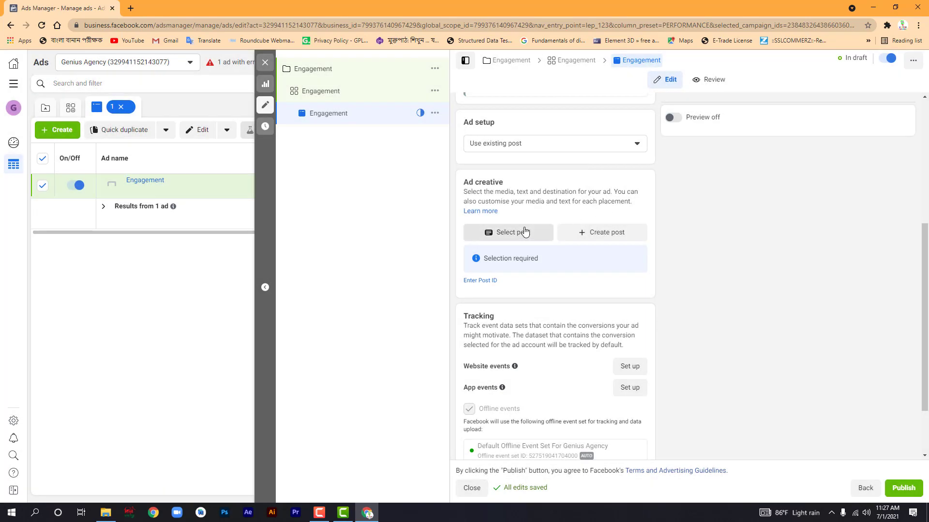
pyautogui.click(522, 232)
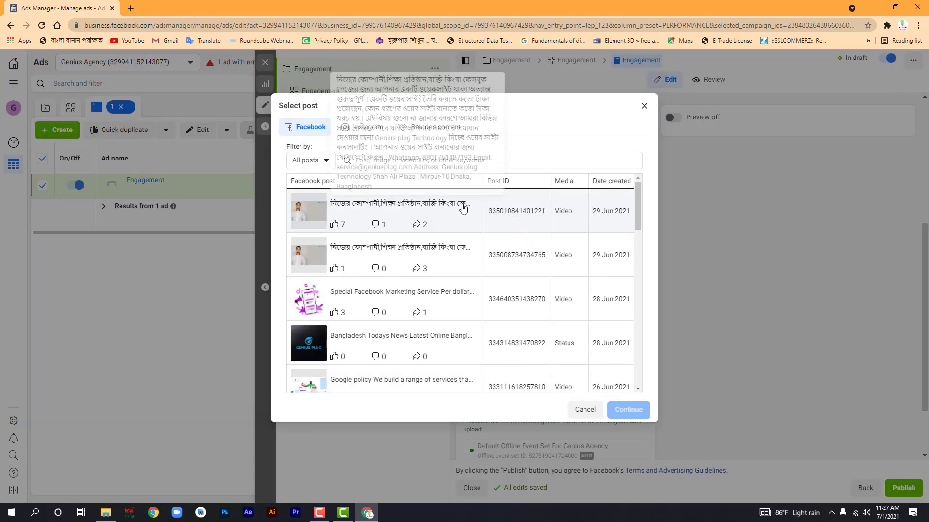
pyautogui.click(444, 208)
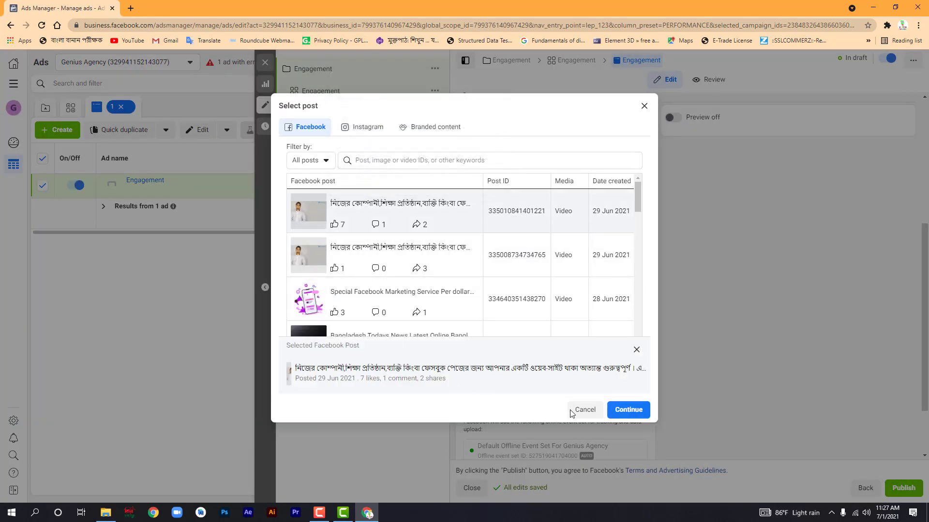
pyautogui.click(621, 411)
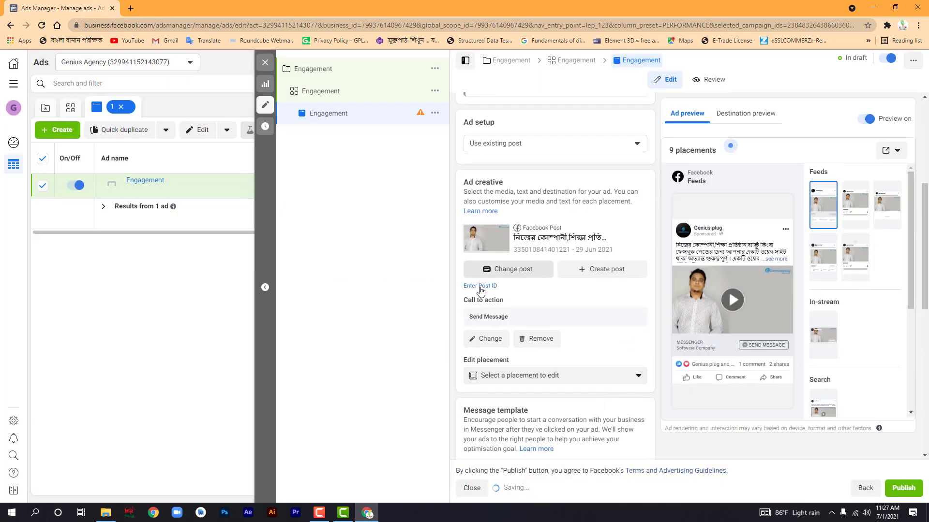
pyautogui.click(772, 259)
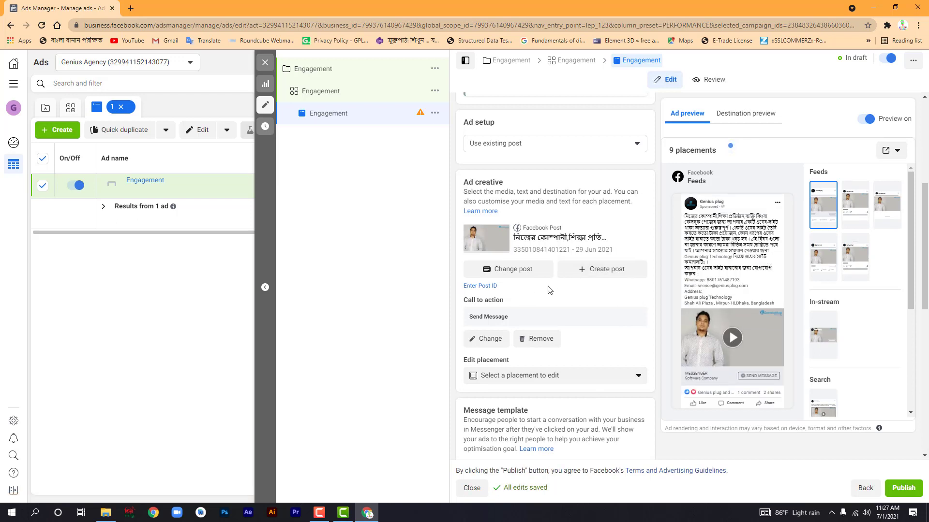
# Open the Start conversations message template for editing and change Question #1 to "Web Service?"
pyautogui.scroll(-1, 513, 309)
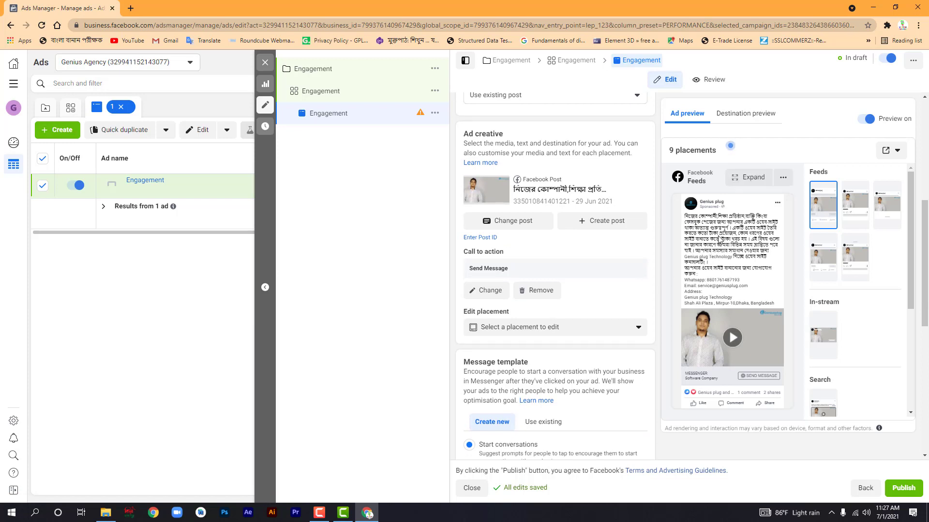
pyautogui.scroll(-1, 719, 247)
pyautogui.scroll(-1, 752, 341)
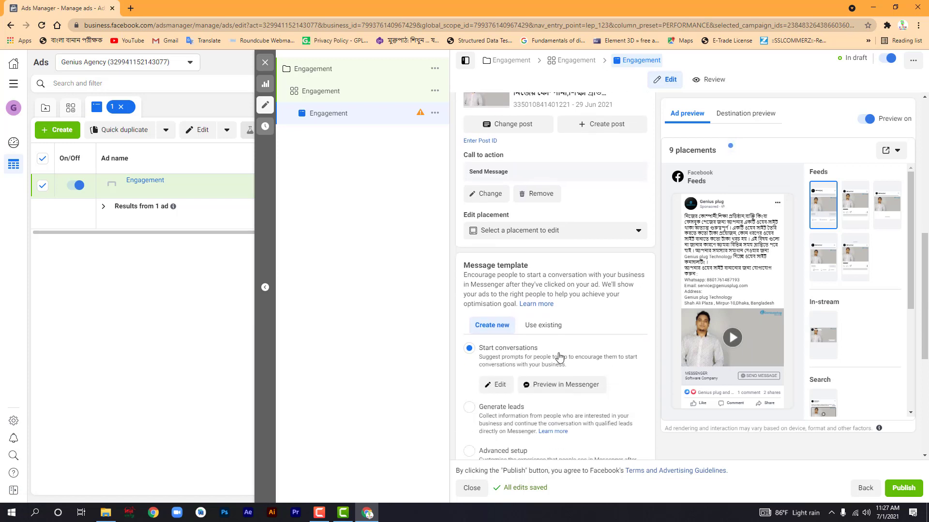
pyautogui.scroll(-4, 560, 356)
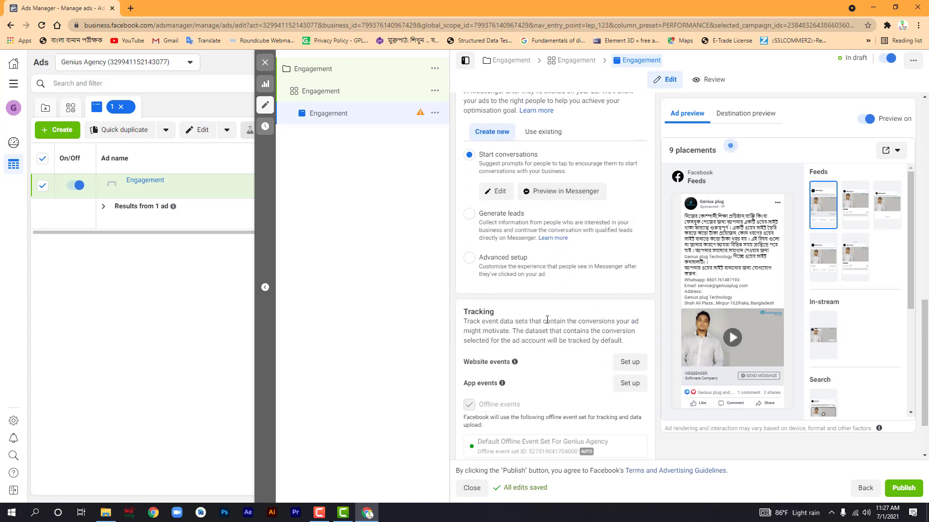
pyautogui.click(504, 194)
pyautogui.scroll(-1, 410, 259)
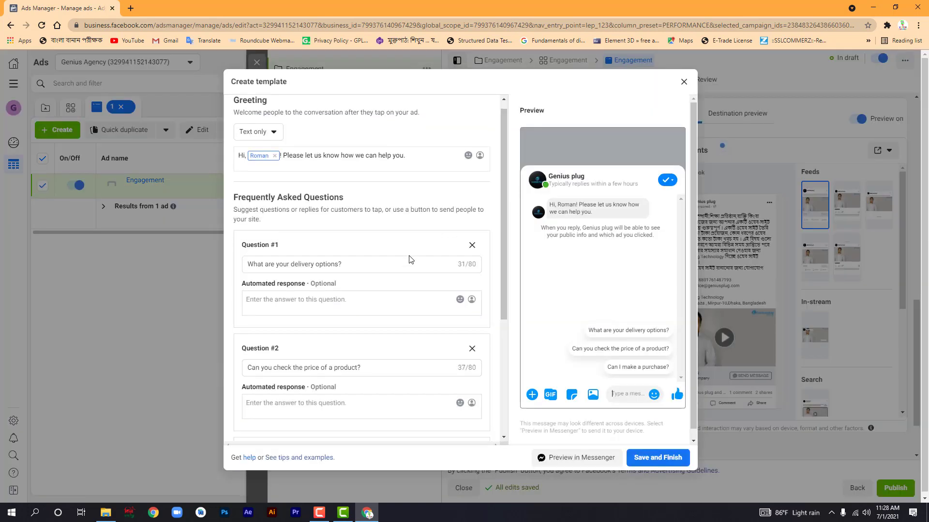
pyautogui.scroll(-2, 410, 259)
pyautogui.tripleClick(358, 177)
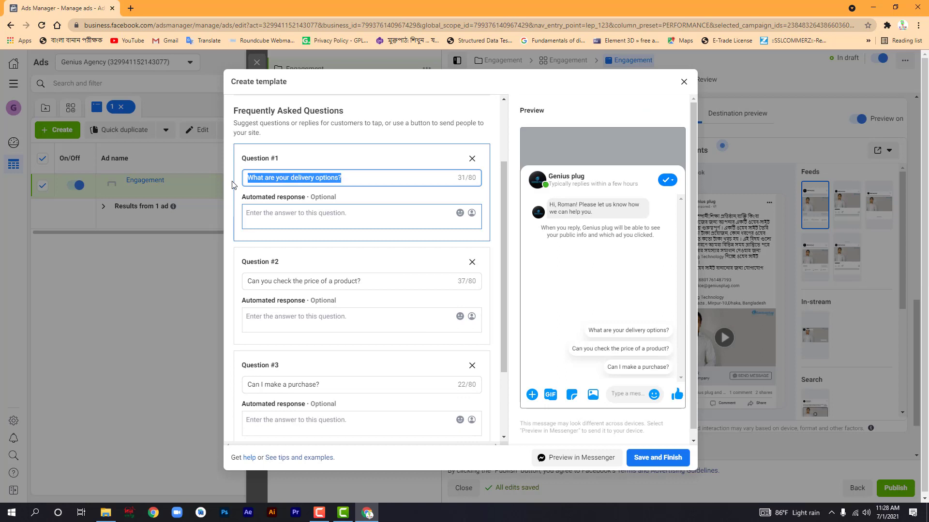
pyautogui.click(336, 217)
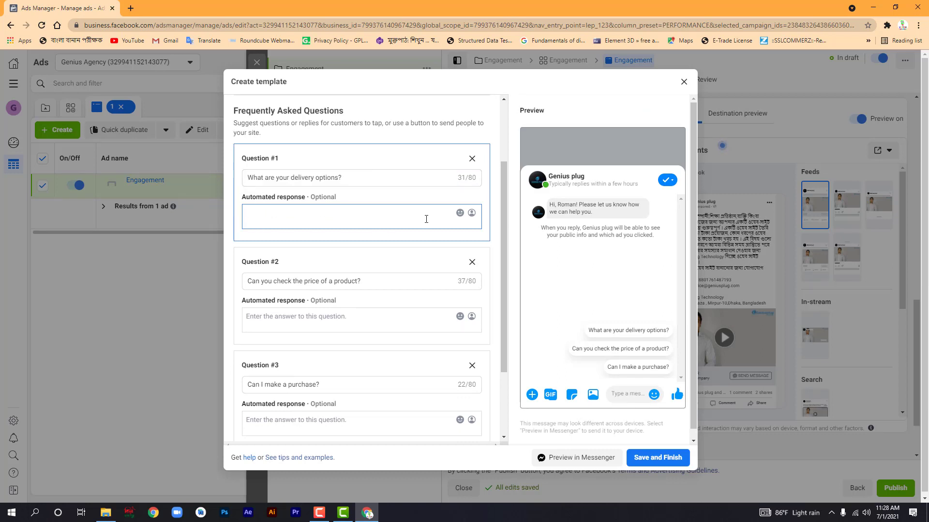
pyautogui.moveTo(339, 178); pyautogui.dragTo(194, 185)
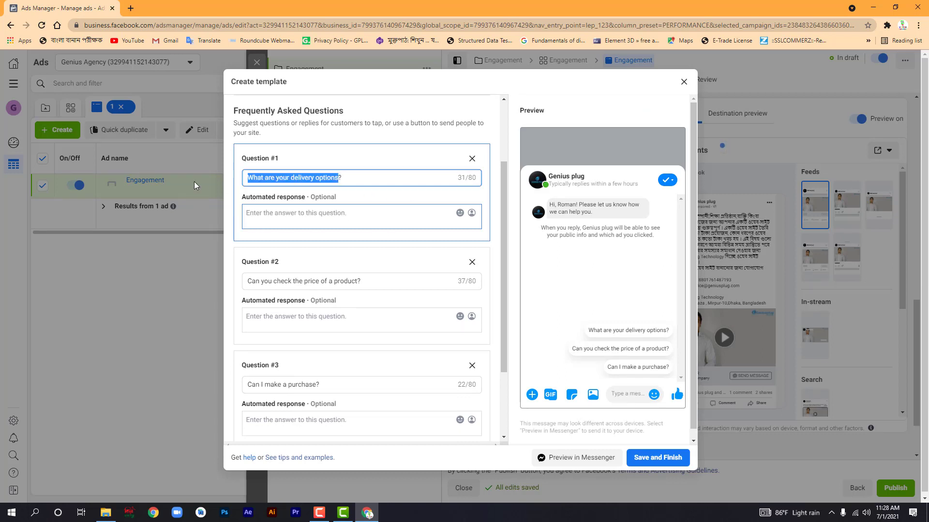
pyautogui.write('Web Se')
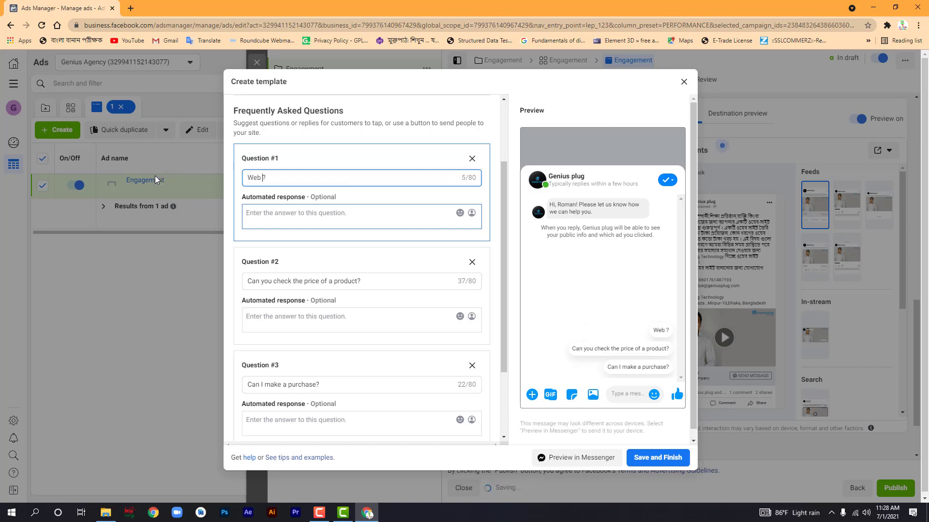
pyautogui.write('rvice')
# Set Question #1's automated response to the recipient's full name placeholder followed by "Thanks for your message"
pyautogui.click(301, 207)
pyautogui.click(472, 213)
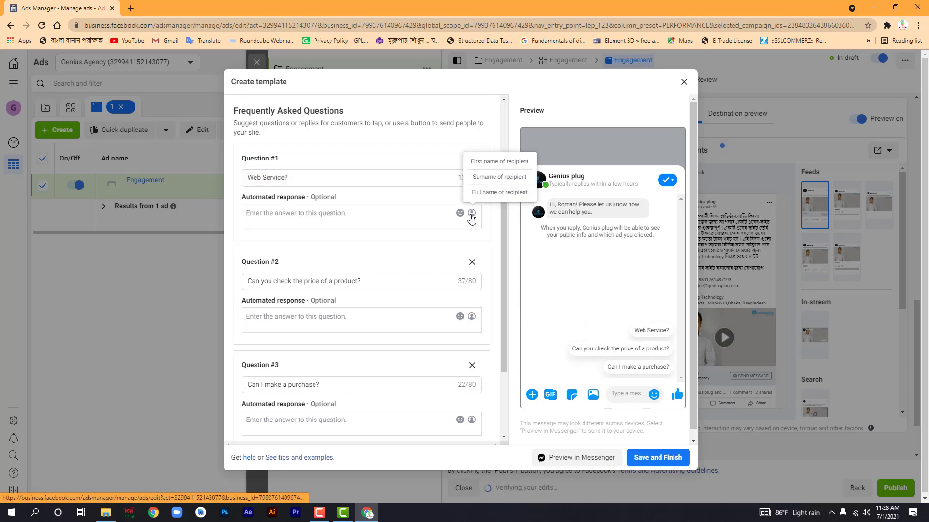
pyautogui.click(482, 192)
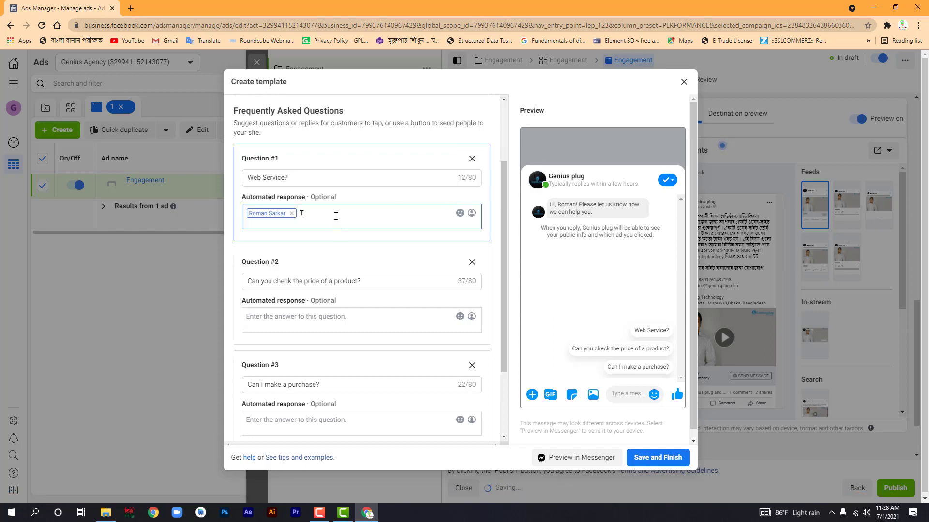
pyautogui.write('Thanks for your mess')
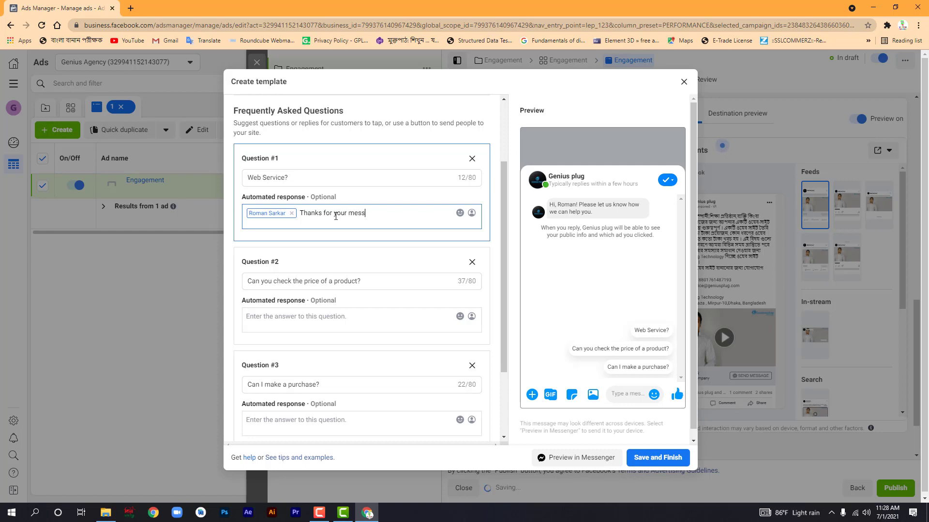
pyautogui.write('age')
# Check the remaining questions of the message template, then save it and finish
pyautogui.scroll(-1, 643, 351)
pyautogui.scroll(-3, 390, 325)
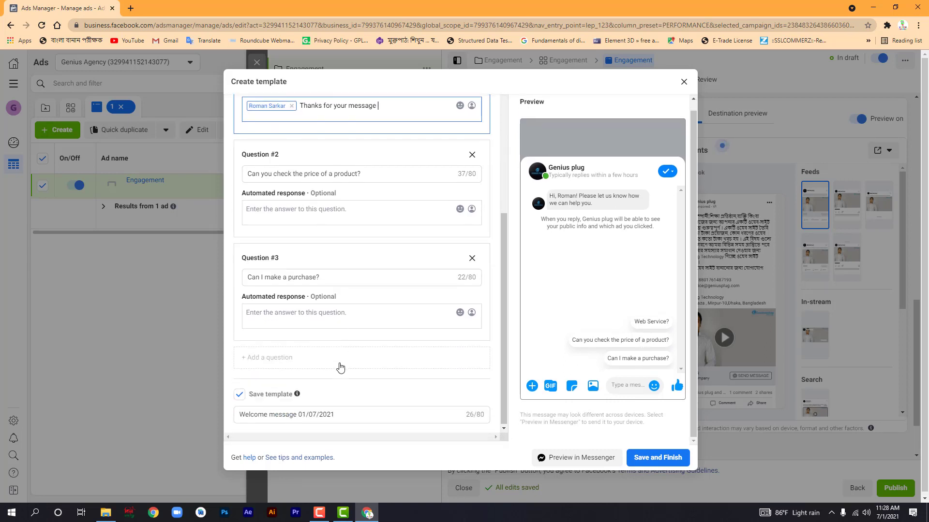
pyautogui.scroll(5, 325, 294)
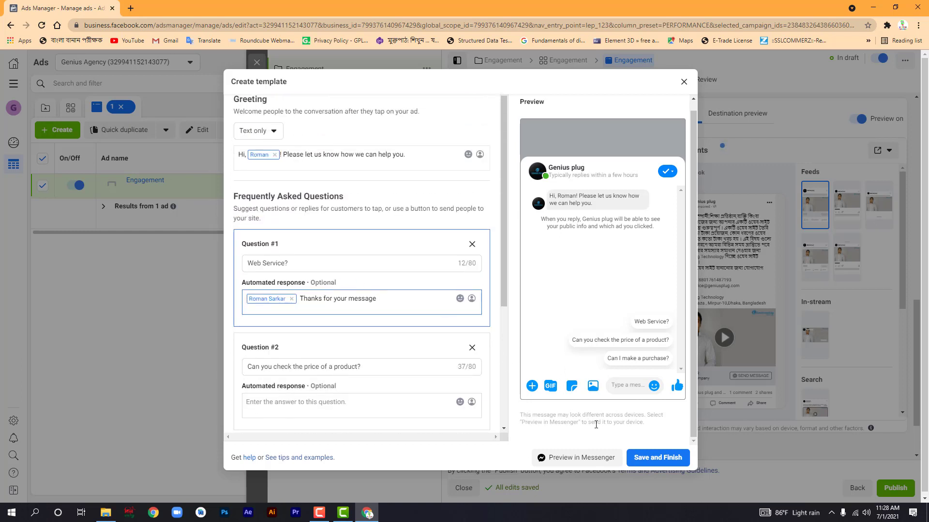
pyautogui.click(643, 458)
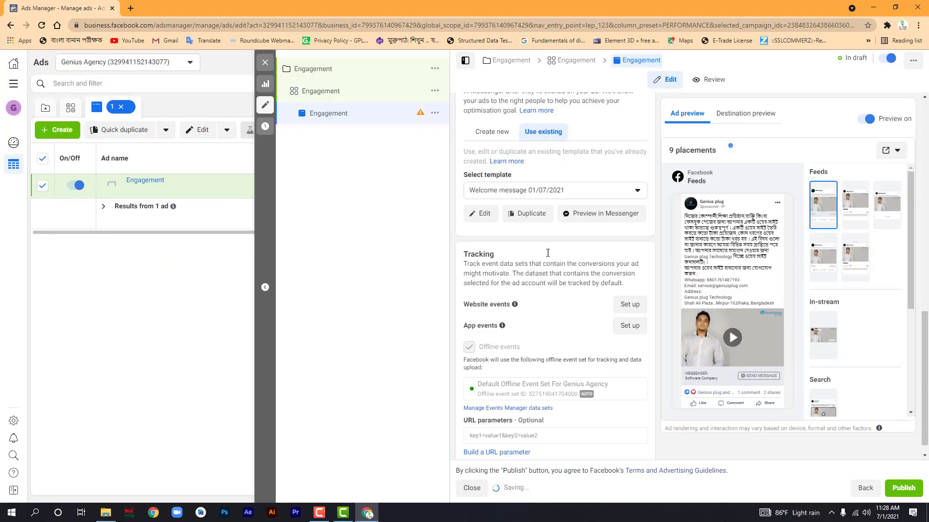
# Change the campaign objective's engagement type from Post Engagement to Page Likes and continue to the ad set
pyautogui.scroll(-2, 535, 313)
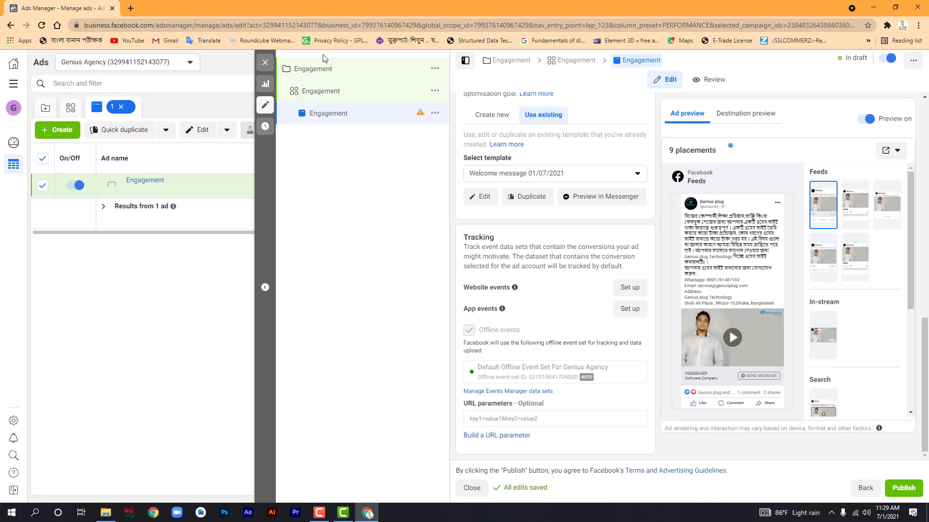
pyautogui.click(326, 68)
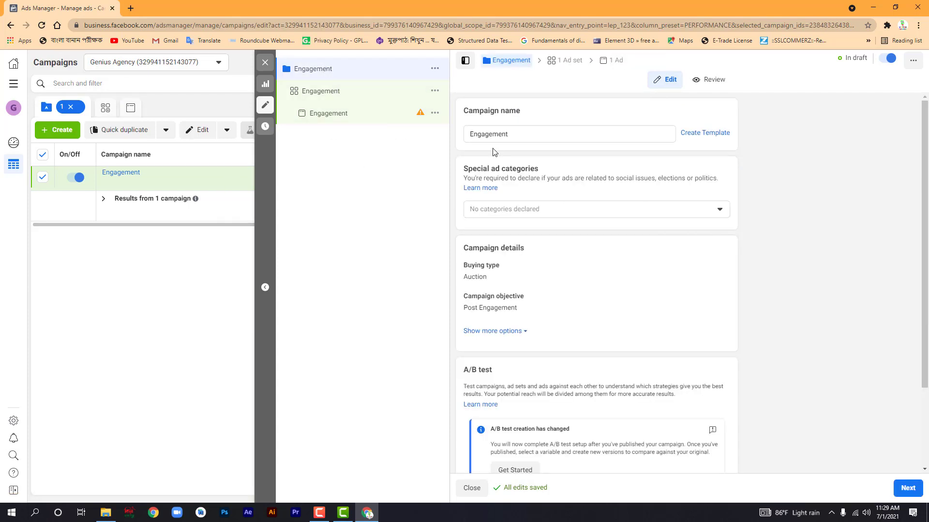
pyautogui.scroll(-2, 512, 261)
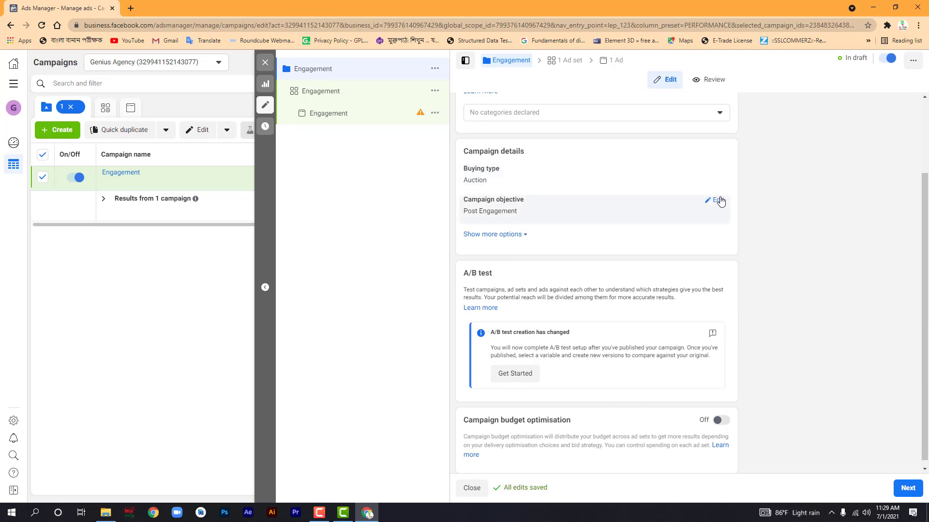
pyautogui.click(715, 204)
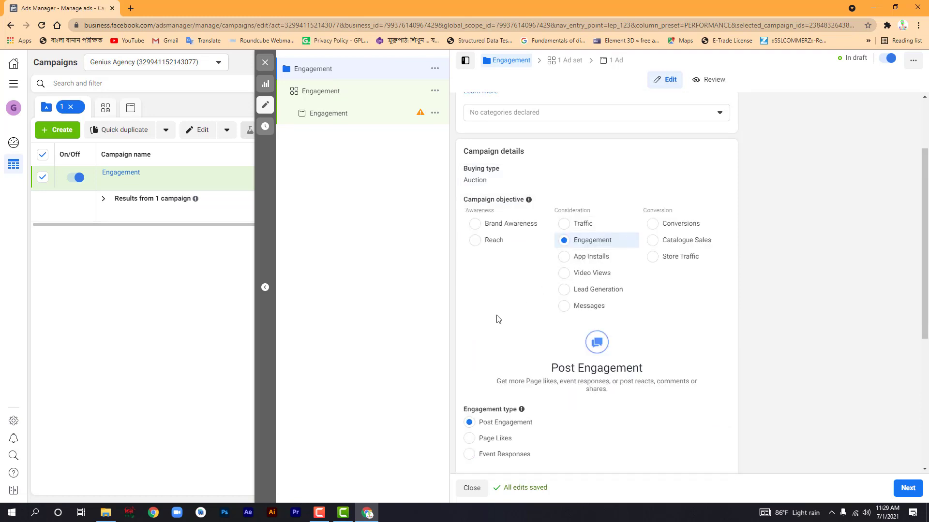
pyautogui.scroll(-3, 496, 317)
pyautogui.click(469, 247)
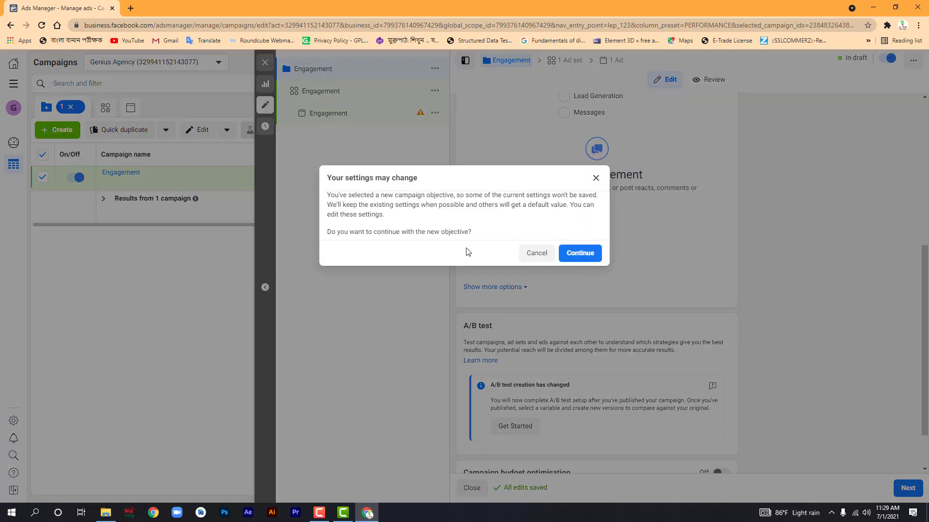
pyautogui.click(580, 255)
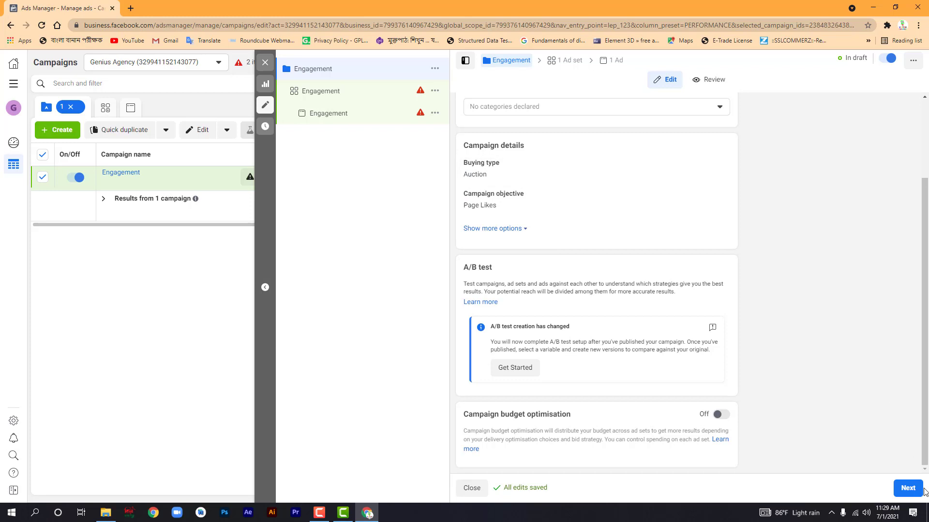
pyautogui.click(908, 489)
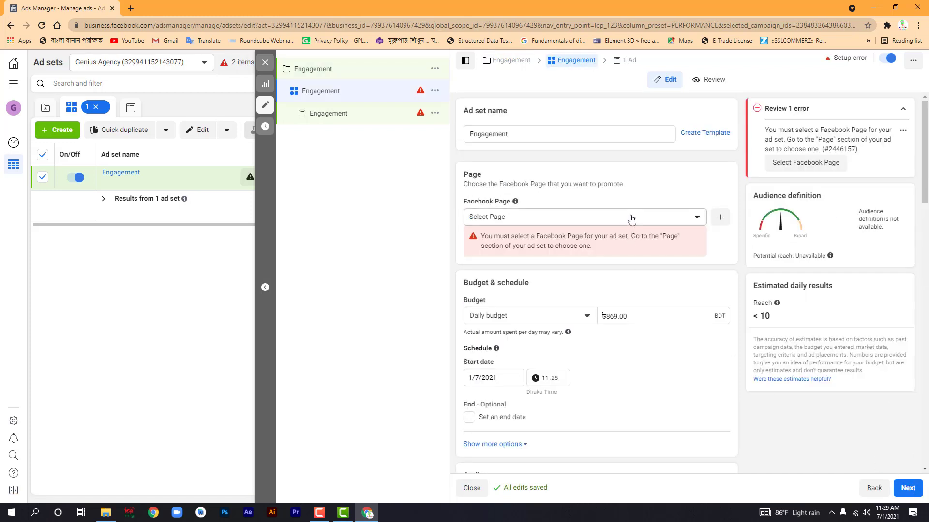
# Select Genius plug under Genius plug Technology as the Facebook Page the ad set promotes
pyautogui.click(619, 221)
pyautogui.click(521, 279)
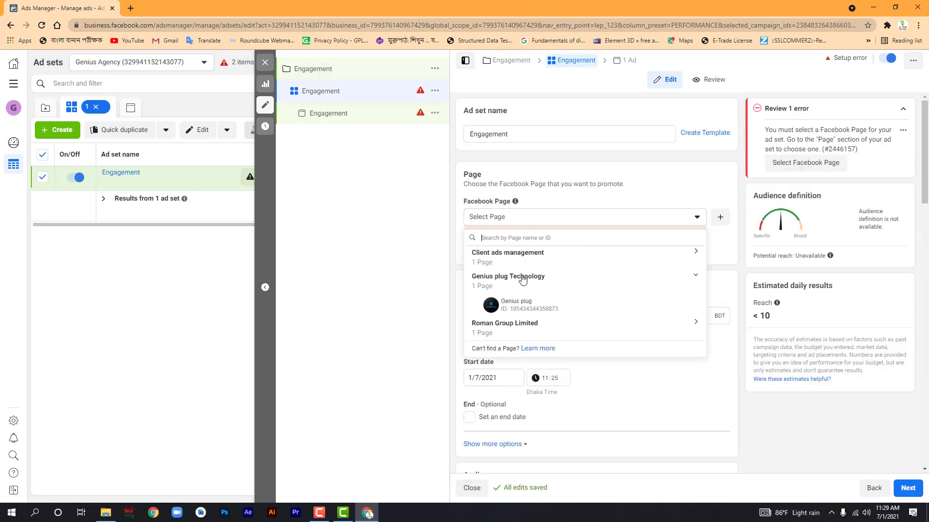
pyautogui.click(509, 304)
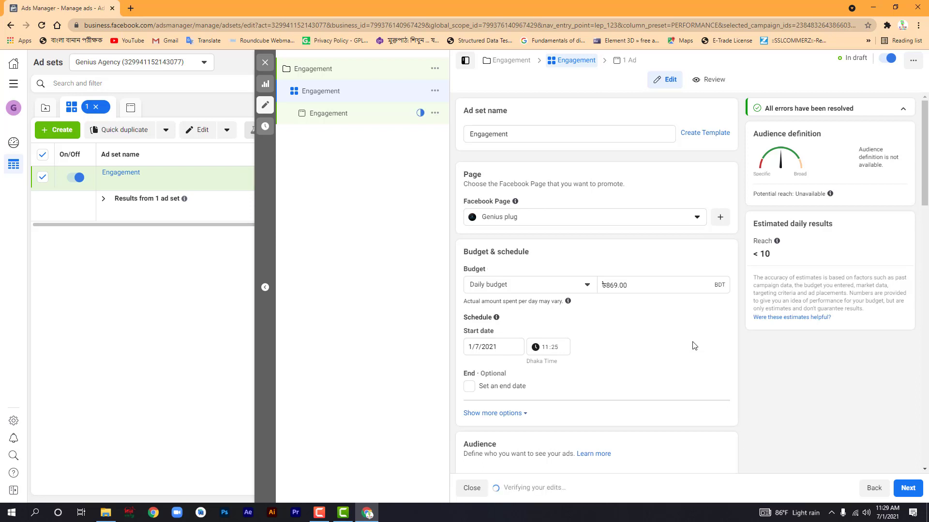
# Review the ad set's custom audience, location, age, detailed targeting and placements, and continue to the ad
pyautogui.scroll(-7, 694, 346)
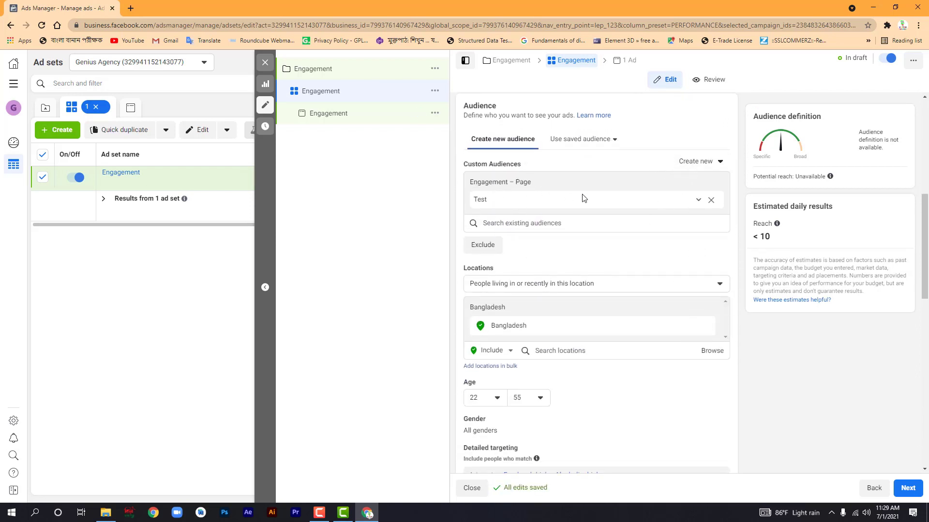
pyautogui.scroll(-1, 513, 341)
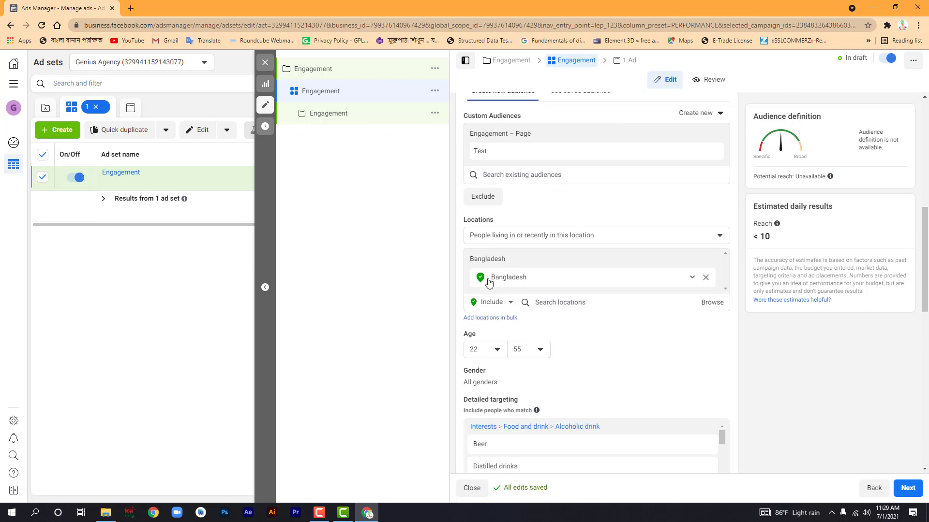
pyautogui.scroll(-1, 542, 309)
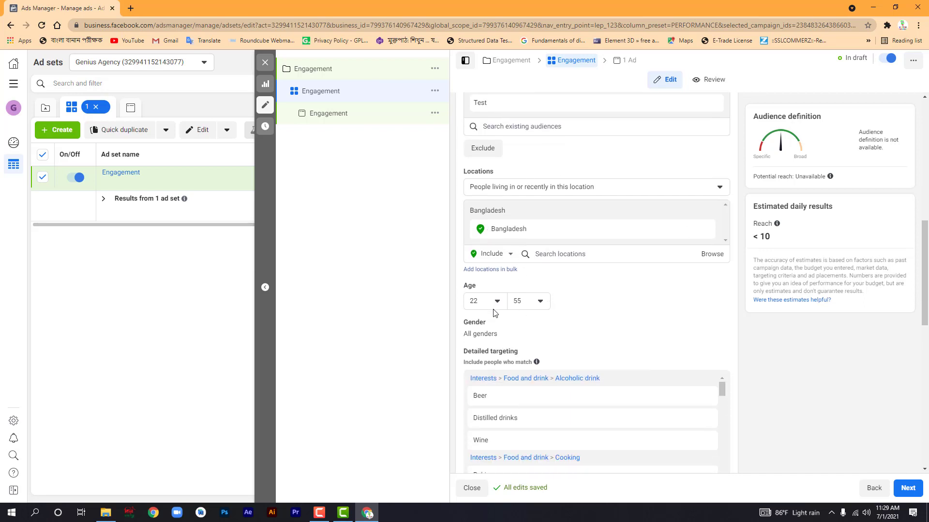
pyautogui.scroll(-1, 494, 312)
pyautogui.scroll(-2, 554, 283)
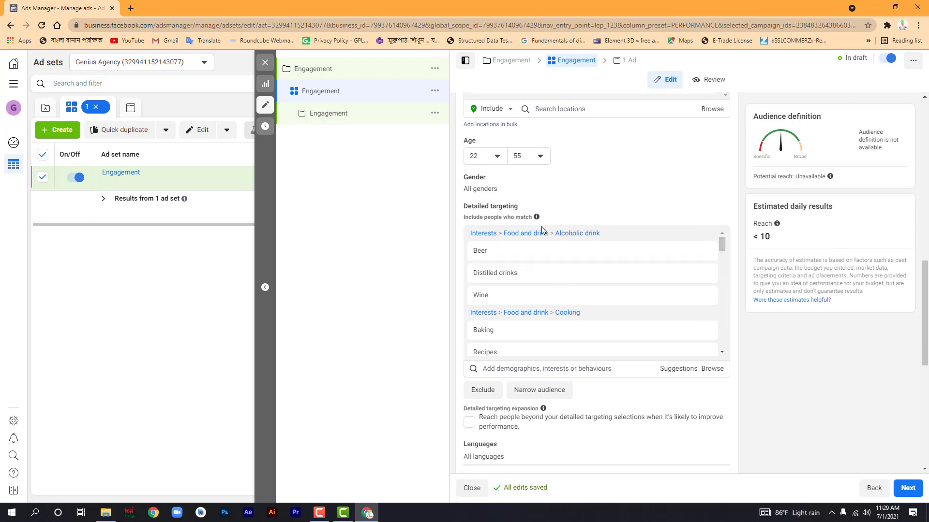
pyautogui.scroll(-3, 547, 315)
pyautogui.scroll(-3, 644, 400)
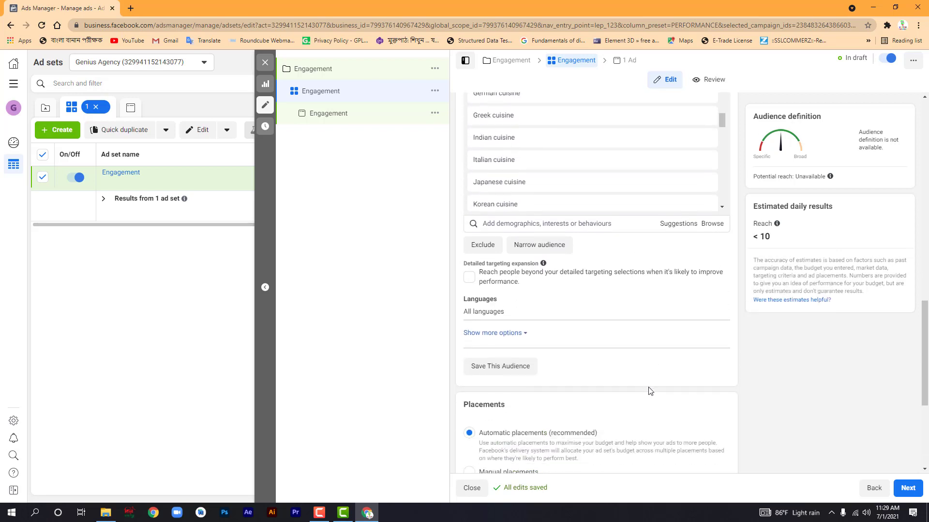
pyautogui.scroll(-3, 650, 390)
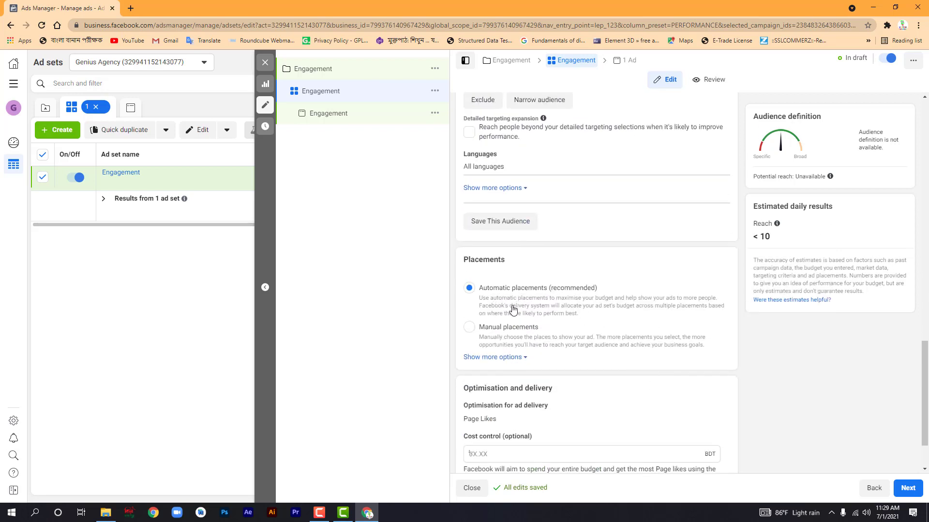
pyautogui.scroll(-2, 611, 346)
pyautogui.click(911, 489)
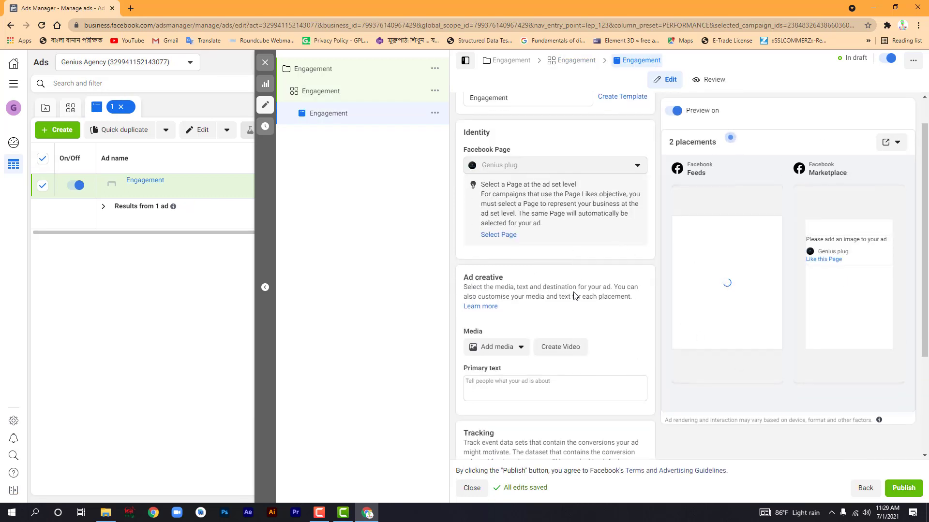
# Upload the video 61067-website-design from the Downloads folder as the ad's media
pyautogui.scroll(-2, 575, 295)
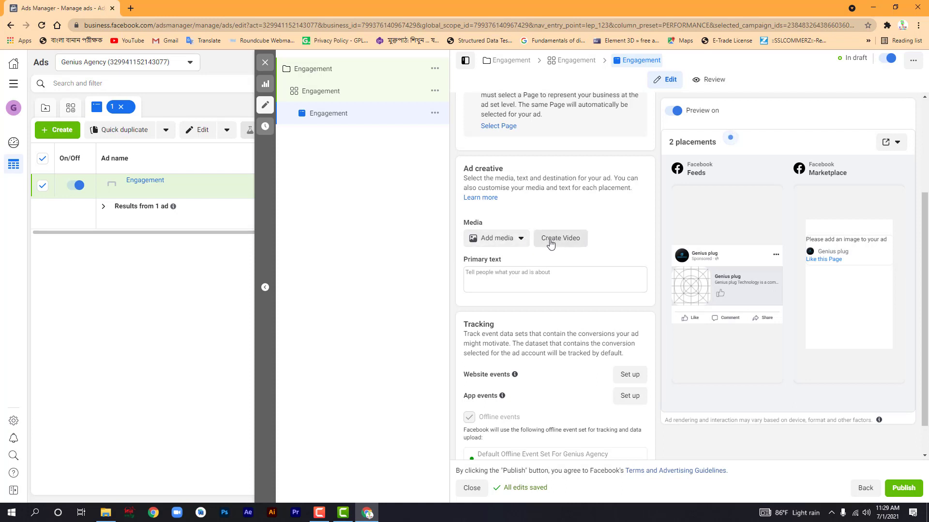
pyautogui.click(500, 242)
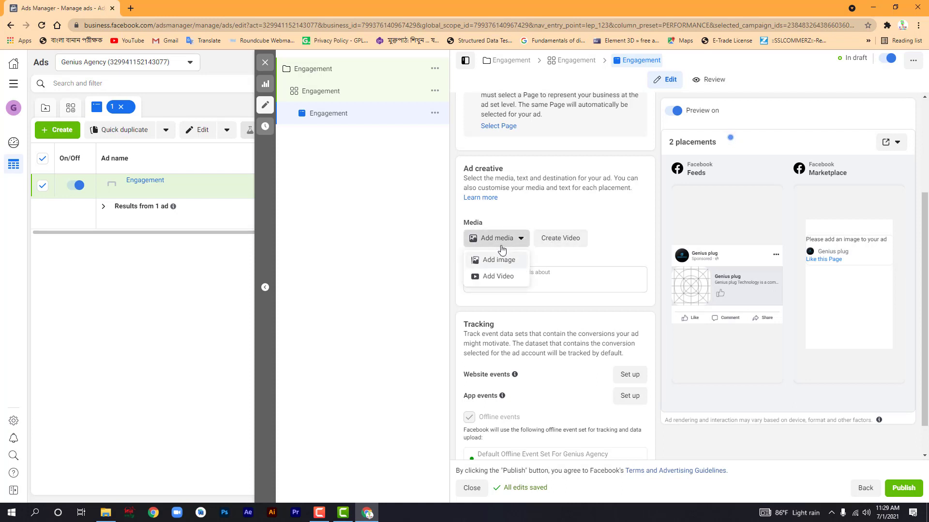
pyautogui.click(501, 276)
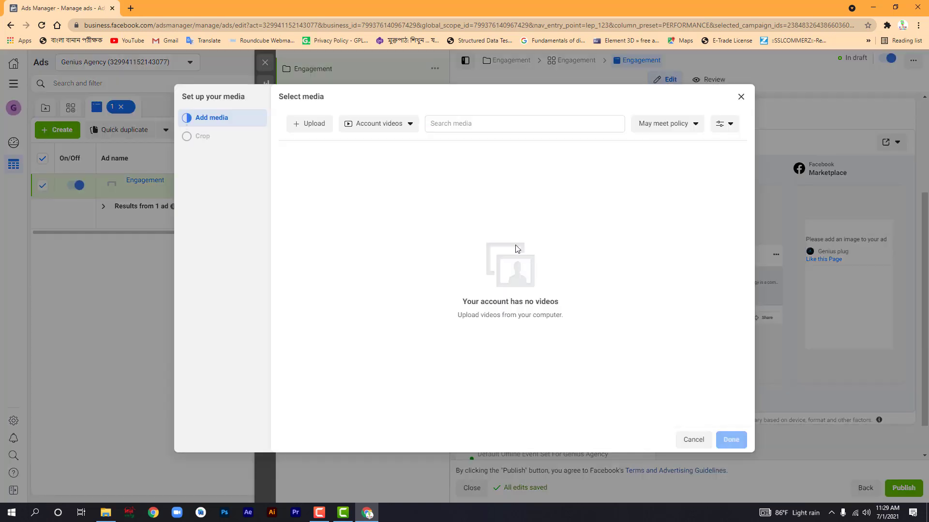
pyautogui.click(314, 125)
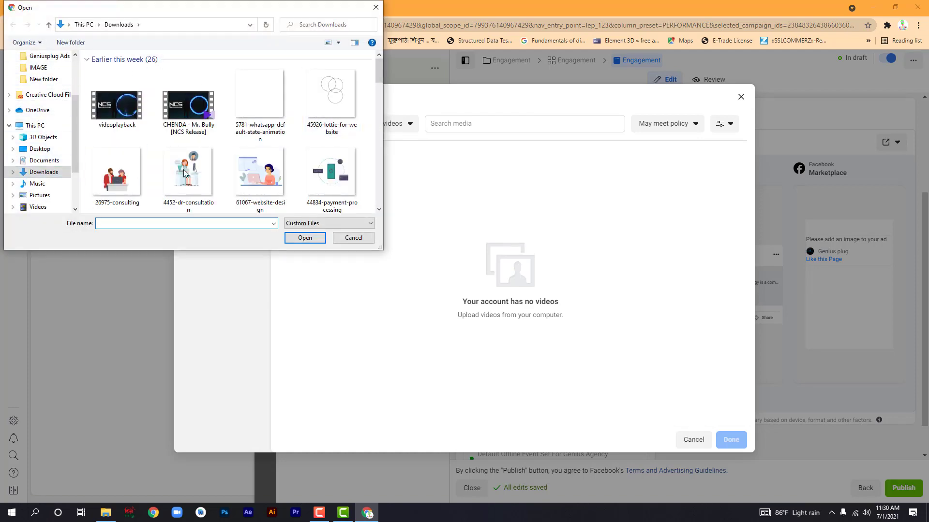
pyautogui.doubleClick(260, 172)
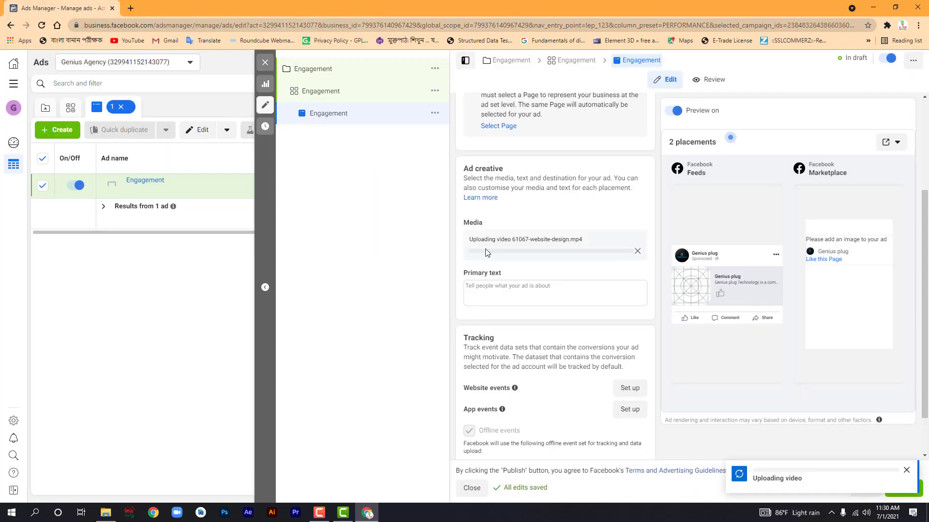
# Set the ad's primary text to "Digital Marketing Service" and dismiss the video upload notification
pyautogui.click(486, 287)
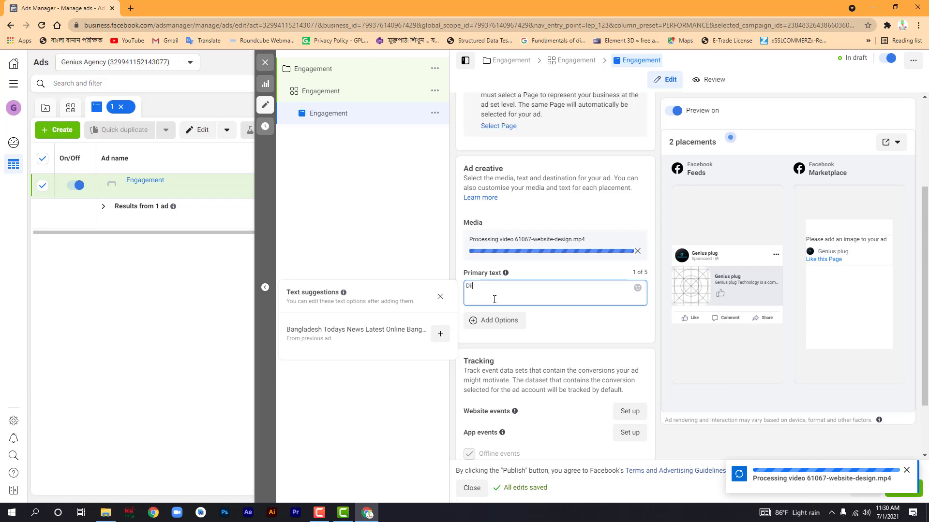
pyautogui.write('ita')
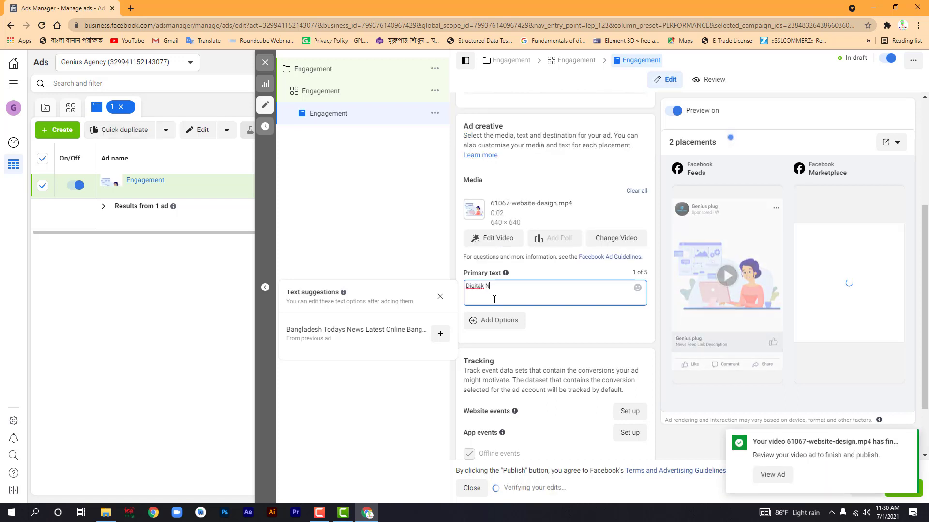
pyautogui.write('l M')
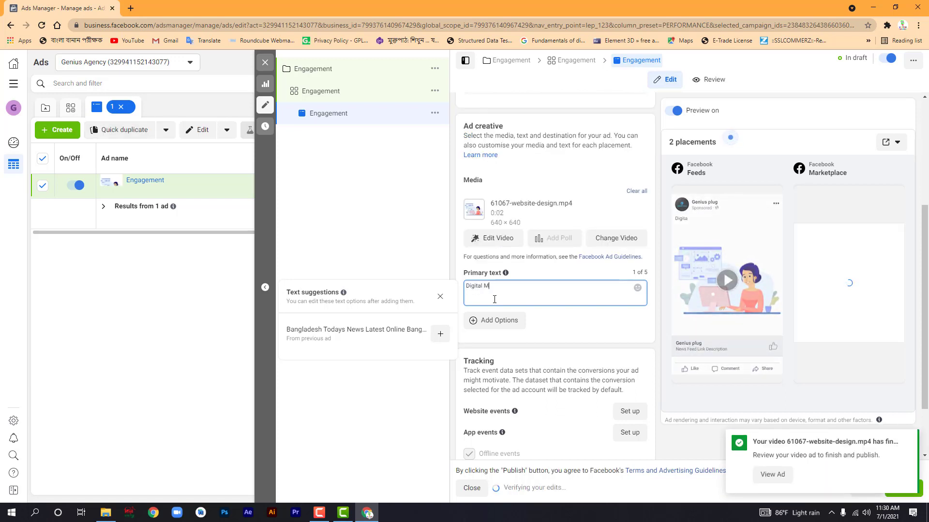
pyautogui.write('arketing S')
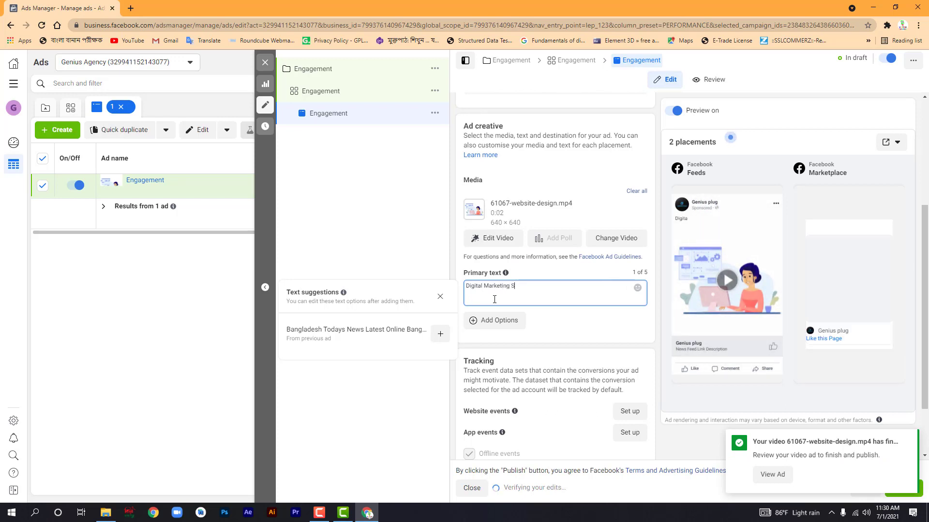
pyautogui.write('ervice')
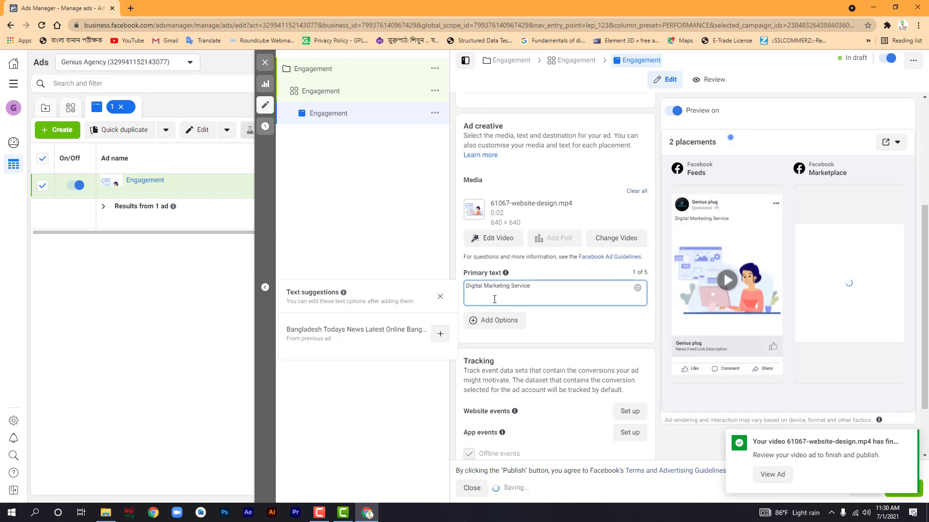
pyautogui.click(455, 249)
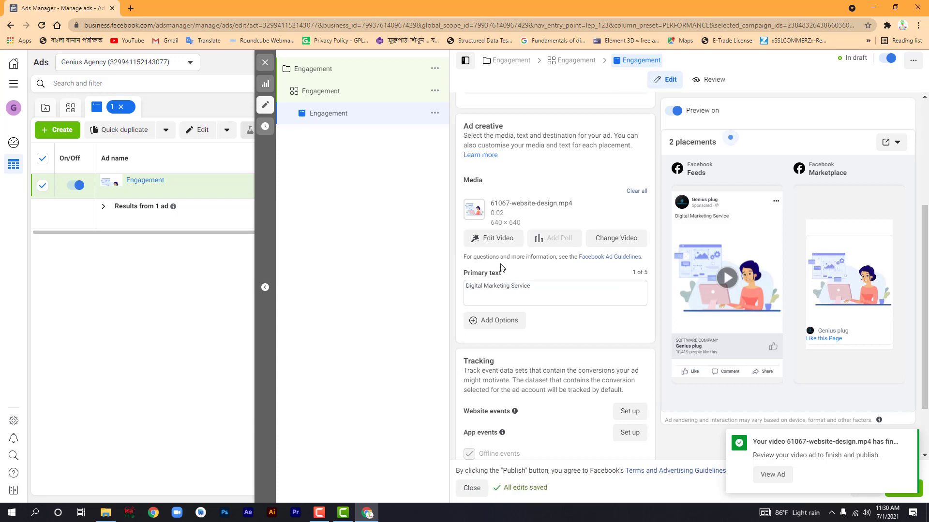
pyautogui.scroll(-2, 521, 290)
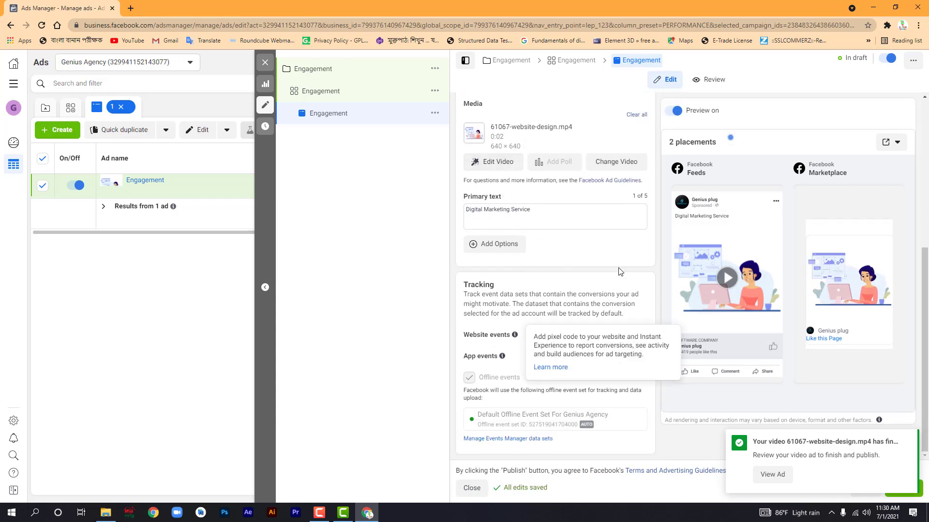
pyautogui.click(907, 441)
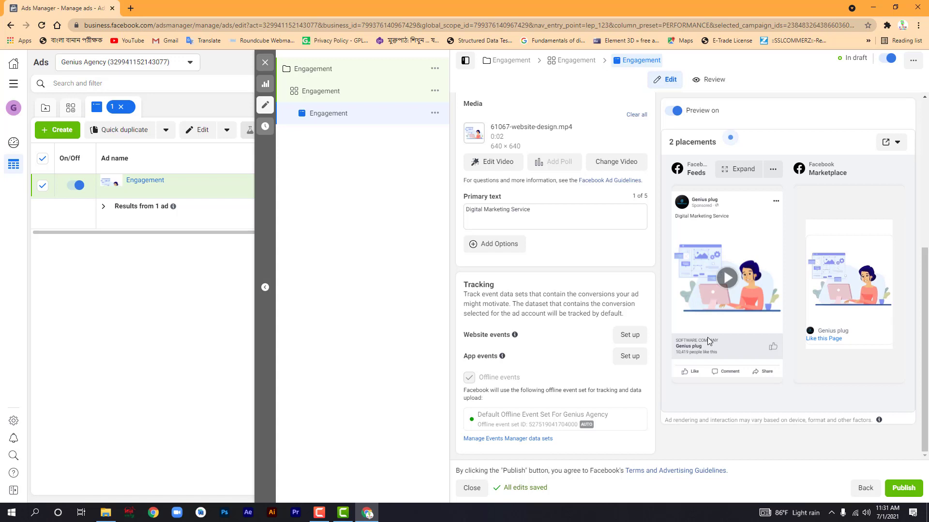
# Return to the campaign level, change the objective's engagement type to Event Responses and continue to the ad set
pyautogui.scroll(4, 707, 338)
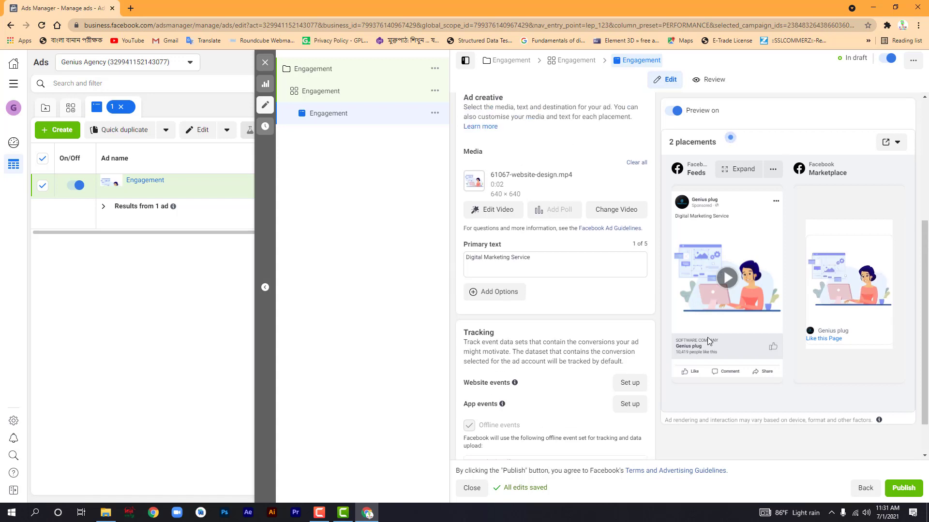
pyautogui.click(344, 76)
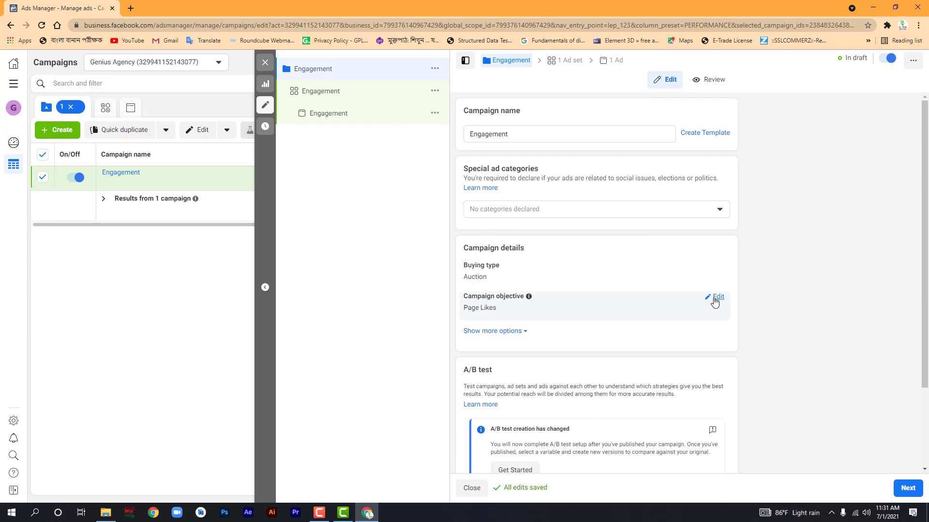
pyautogui.click(715, 299)
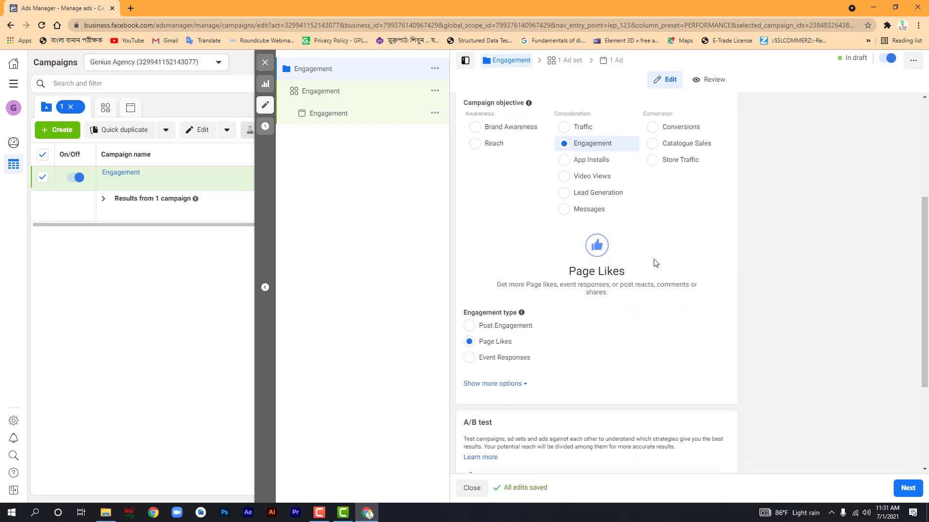
pyautogui.click(505, 360)
pyautogui.click(587, 252)
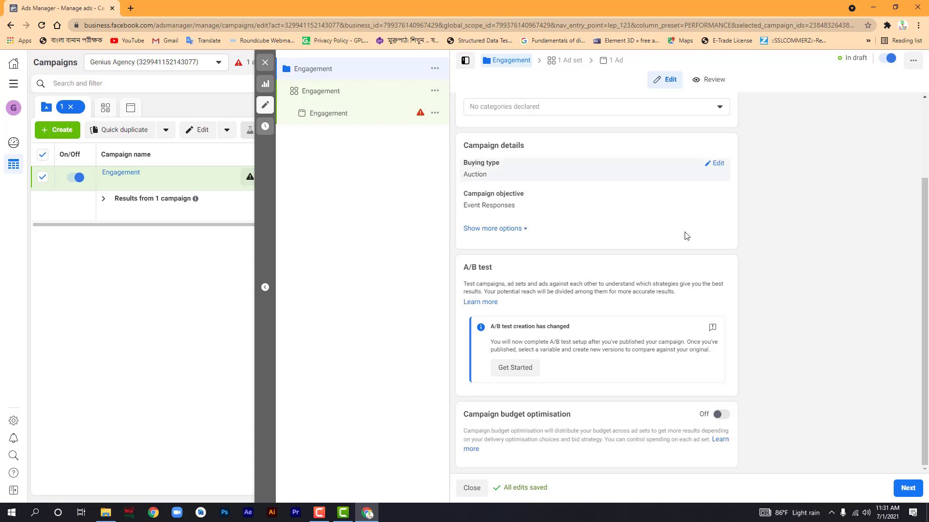
pyautogui.click(909, 489)
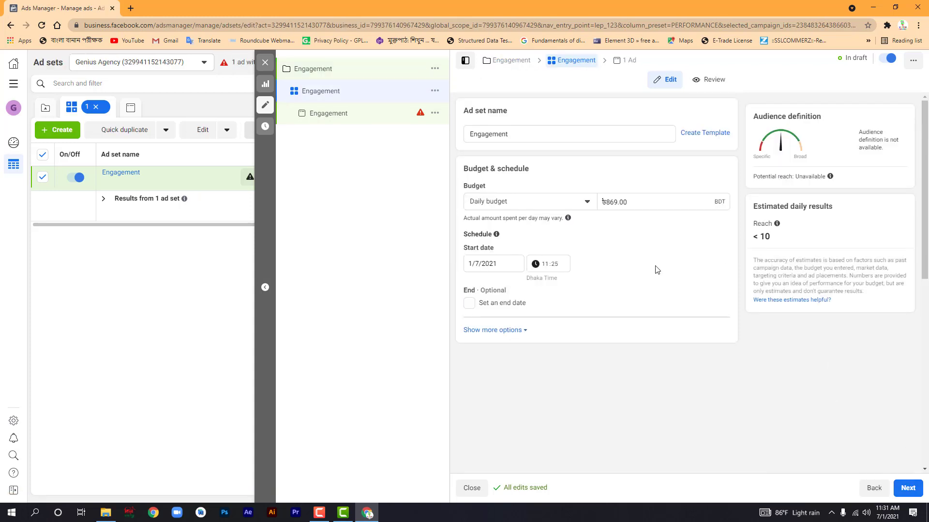
# Review the ad set's budget, audience and placements, then continue to the ad and examine its creative and Event field
pyautogui.scroll(-3, 642, 234)
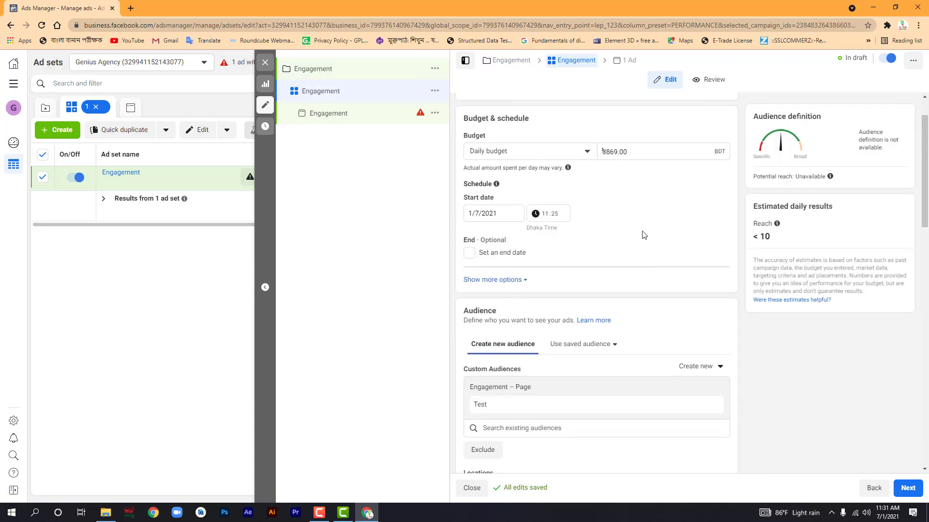
pyautogui.scroll(-5, 602, 265)
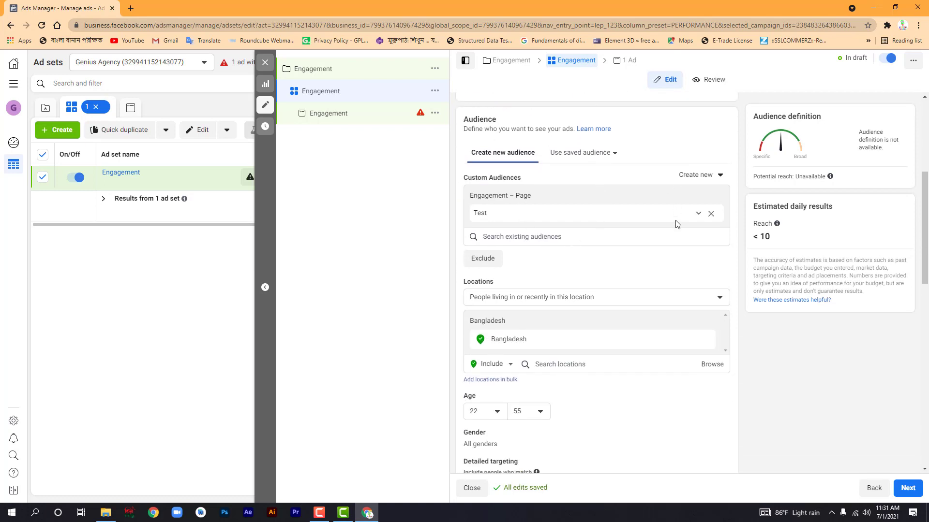
pyautogui.scroll(-2, 684, 201)
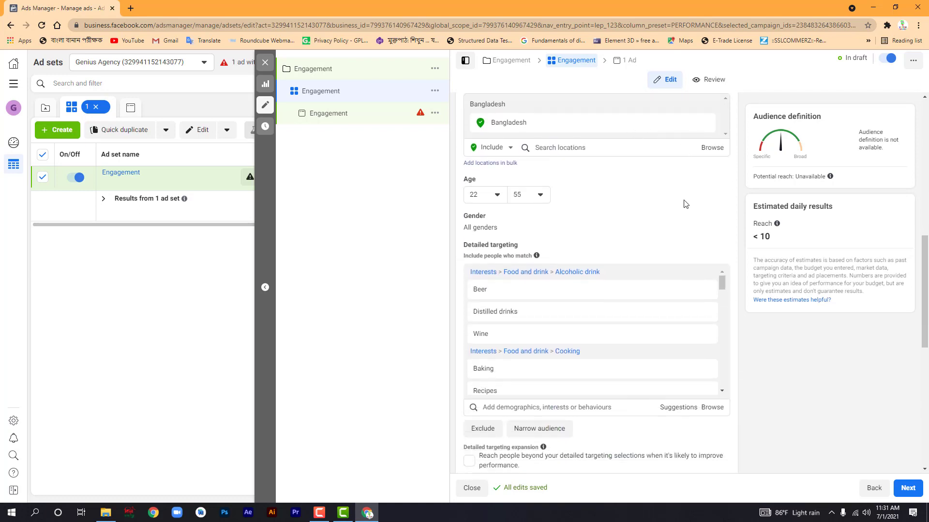
pyautogui.scroll(-1, 586, 172)
pyautogui.scroll(-5, 565, 281)
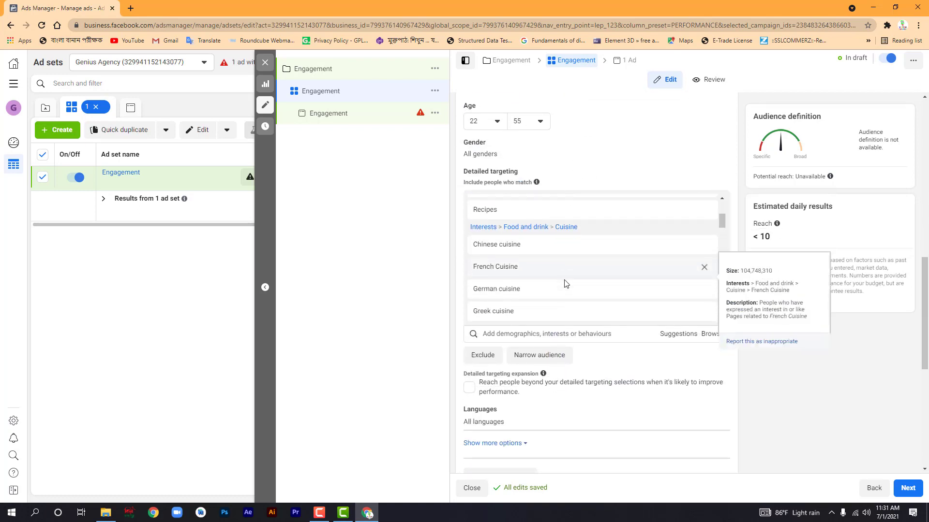
pyautogui.scroll(-7, 638, 290)
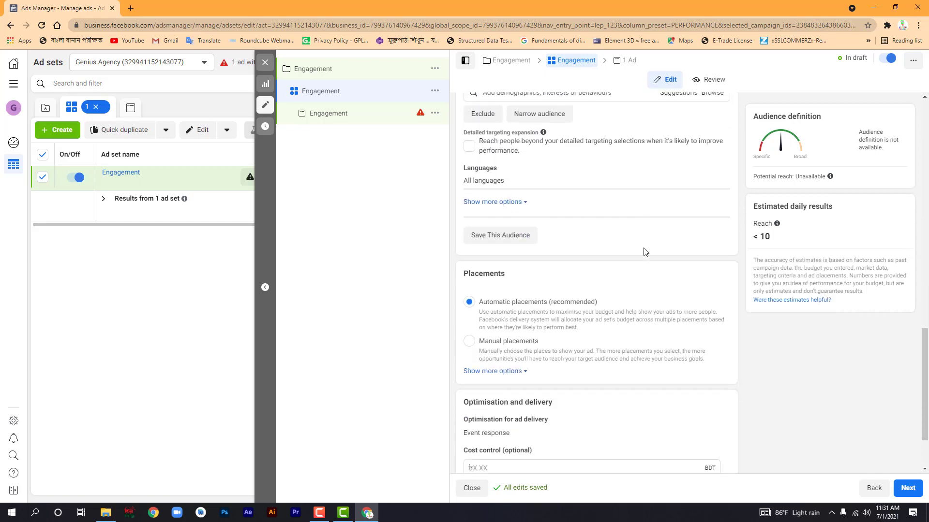
pyautogui.click(908, 488)
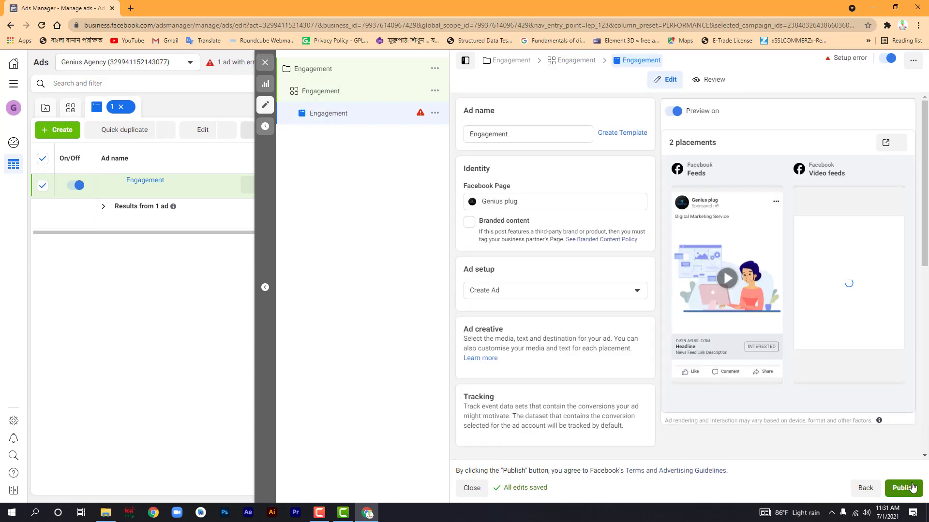
pyautogui.scroll(-2, 494, 258)
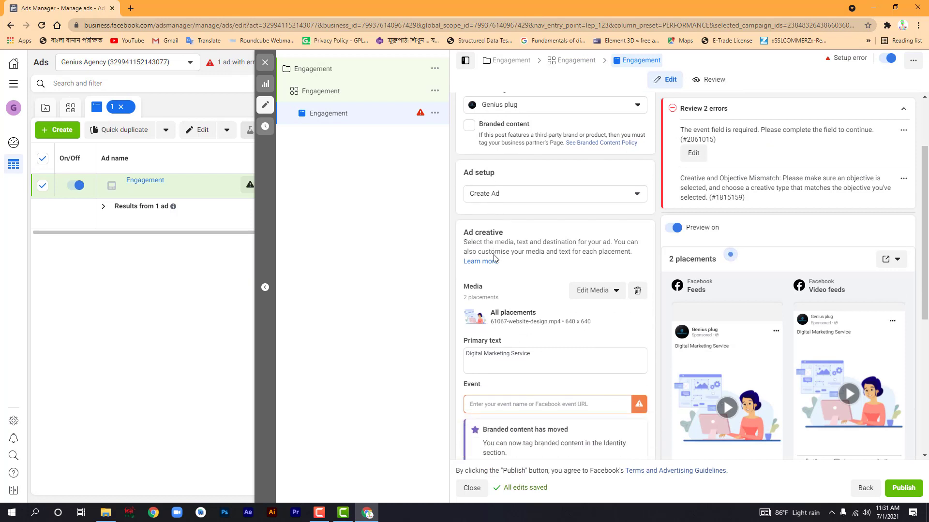
pyautogui.scroll(-2, 498, 223)
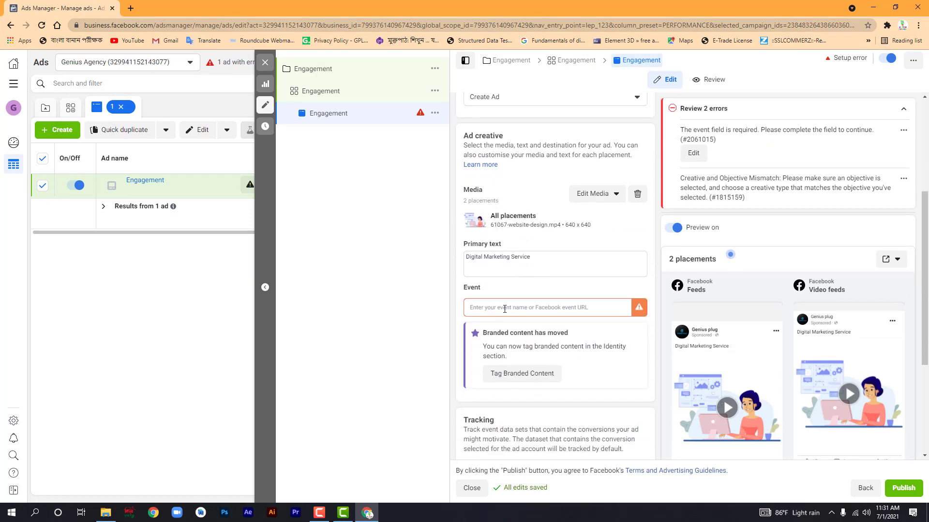
# Open facebook.com in a new browser tab and go to its Events page
pyautogui.click(531, 310)
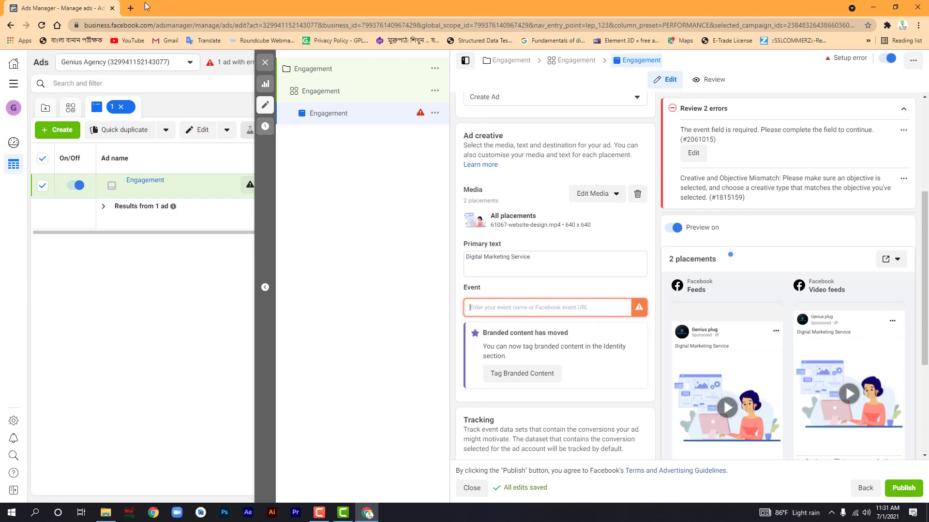
pyautogui.click(131, 8)
pyautogui.write('fa')
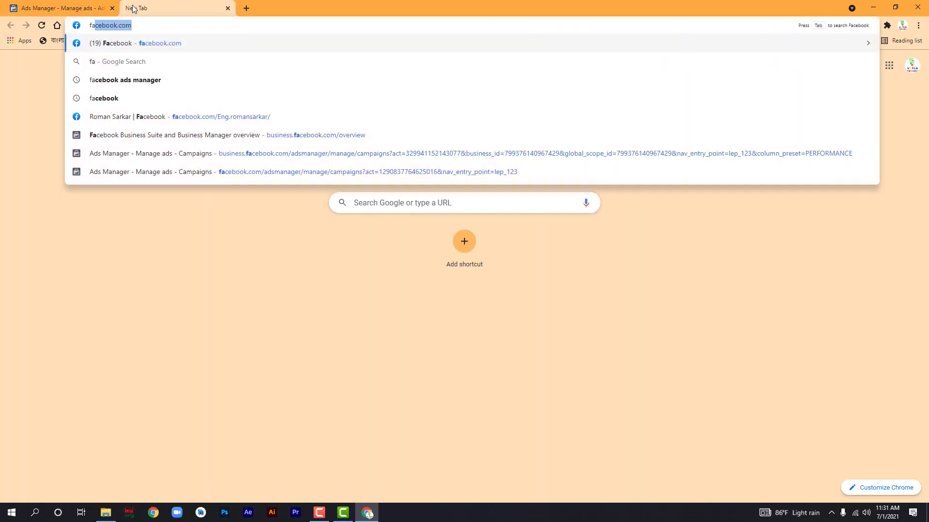
pyautogui.press('Return')
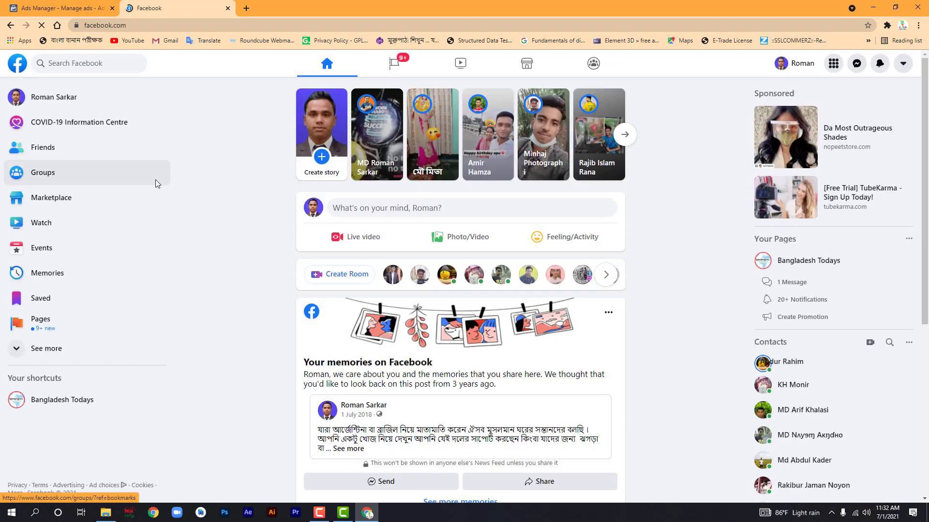
pyautogui.click(19, 349)
pyautogui.click(42, 259)
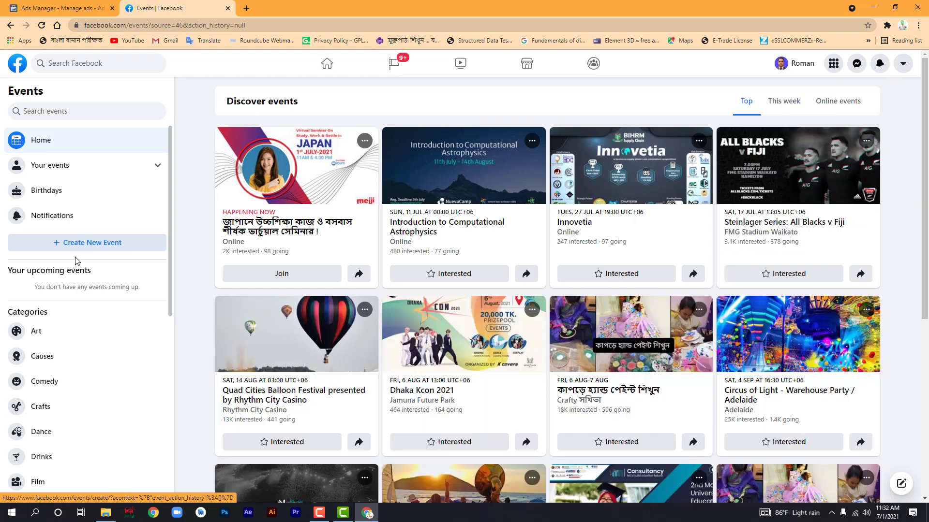
# Start creating a new online event of the General type
pyautogui.scroll(-1, 78, 261)
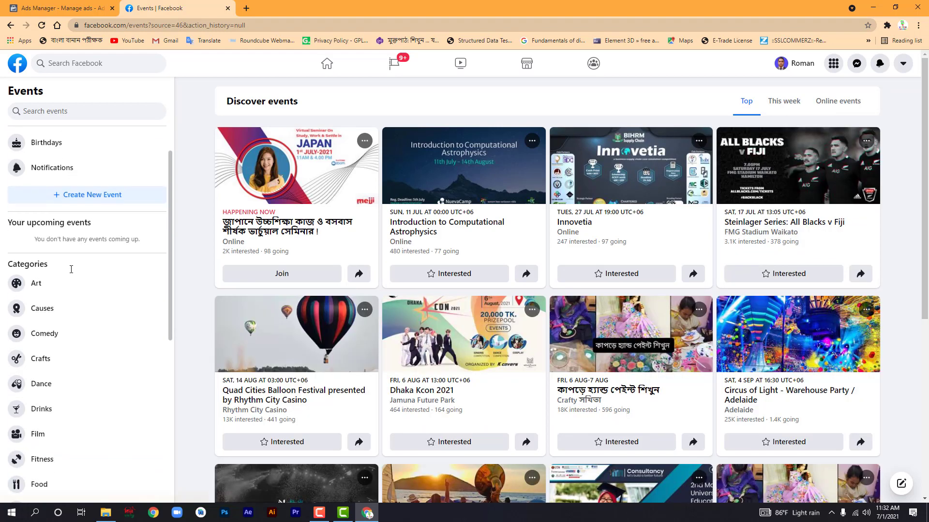
pyautogui.click(107, 200)
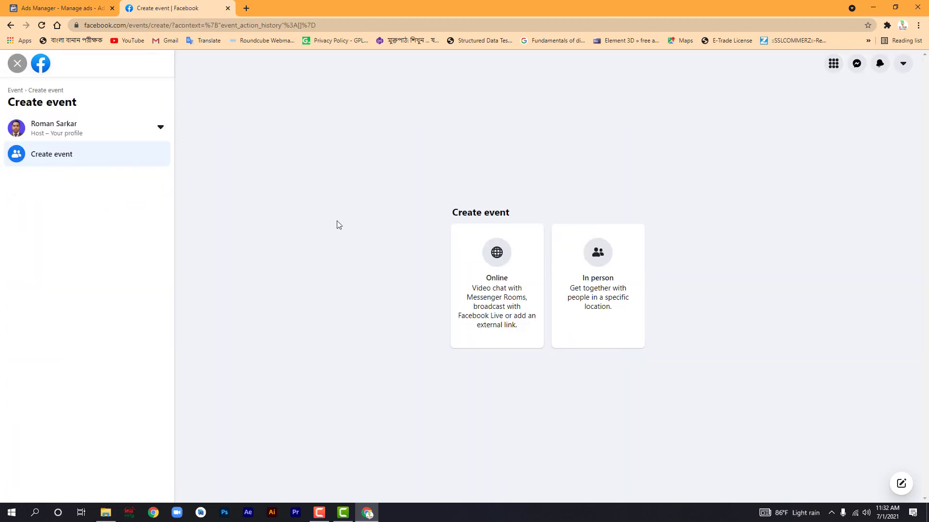
pyautogui.click(499, 306)
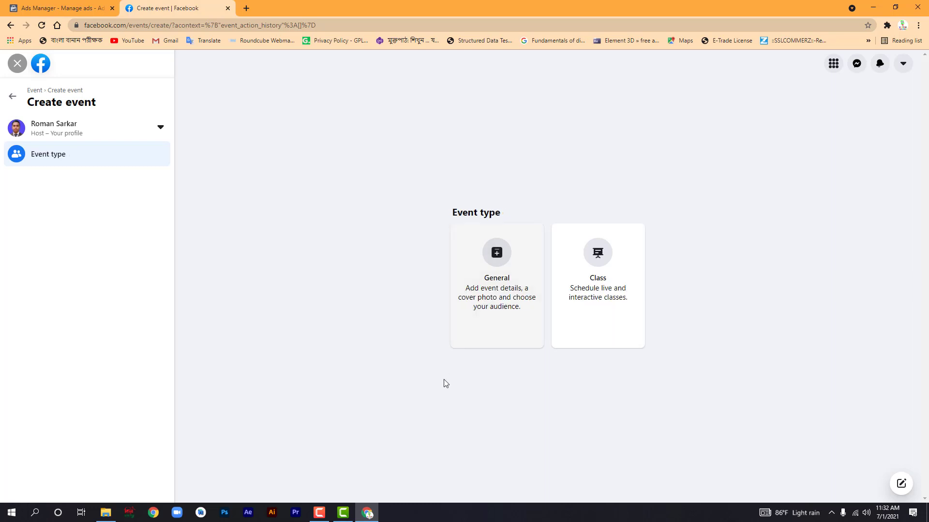
pyautogui.click(496, 277)
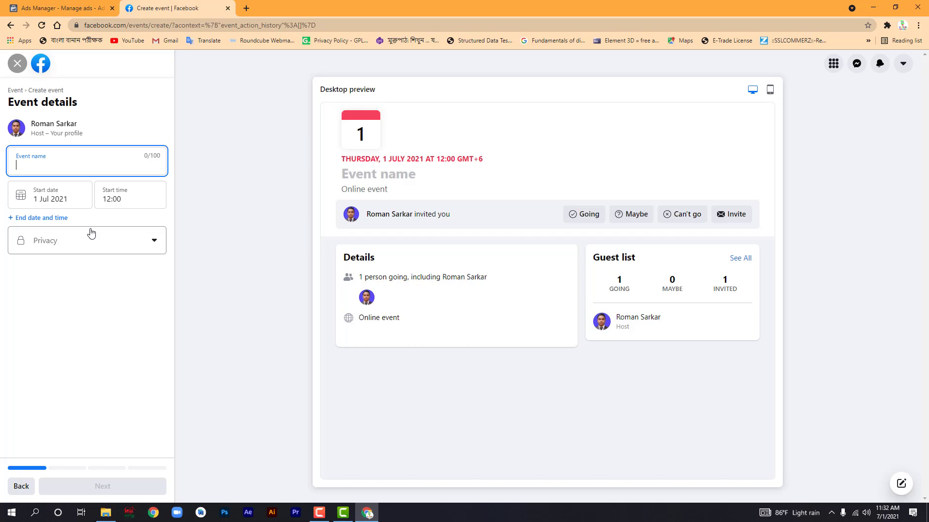
# Name the event "Web Development", set its start date to 9 Jul 2021 and privacy to Public, and continue to the location settings
pyautogui.write('Web Deve')
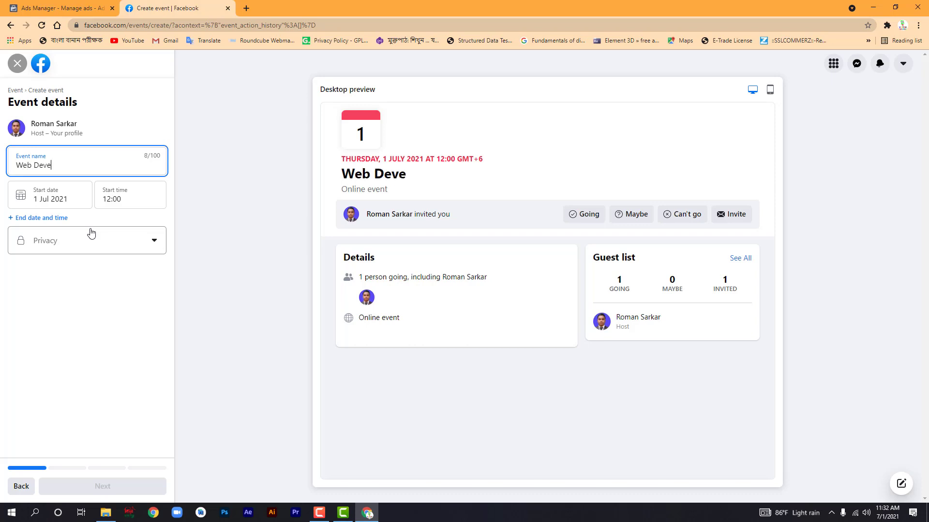
pyautogui.write('lopment')
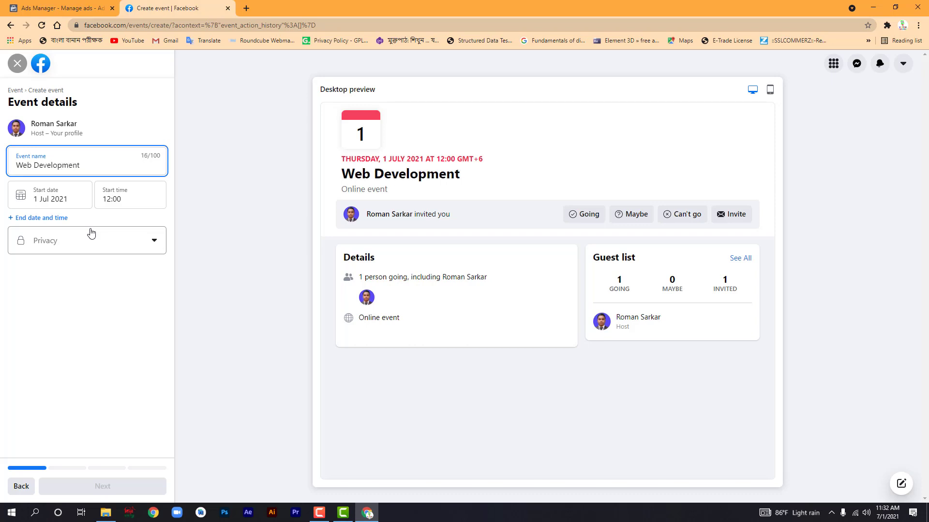
pyautogui.click(56, 197)
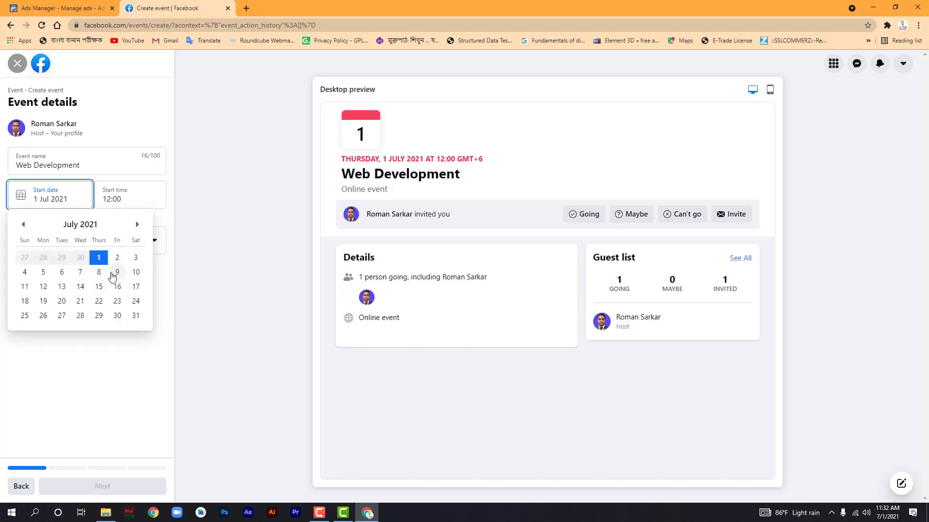
pyautogui.click(115, 274)
pyautogui.click(80, 243)
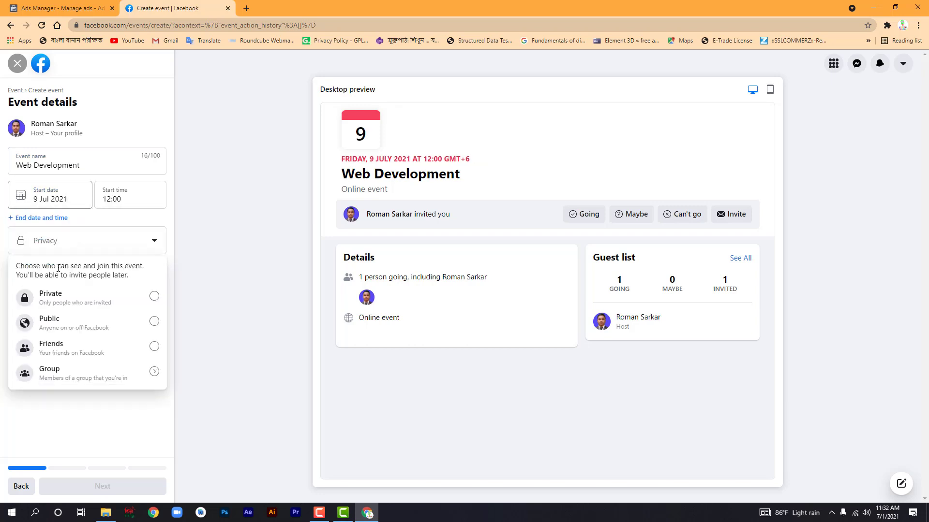
pyautogui.click(71, 325)
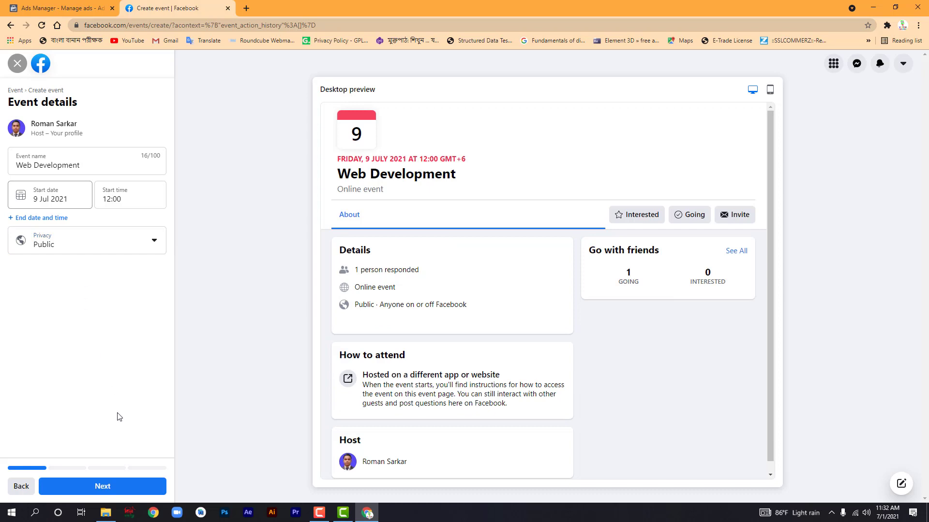
pyautogui.click(71, 488)
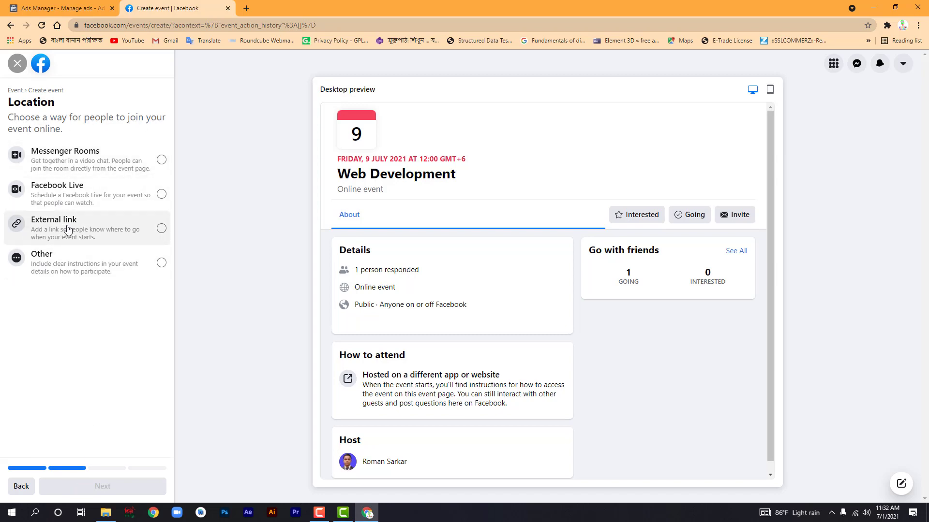
# Choose Facebook Live as the way to join the event, dismiss the dialog and continue to the description
pyautogui.click(153, 203)
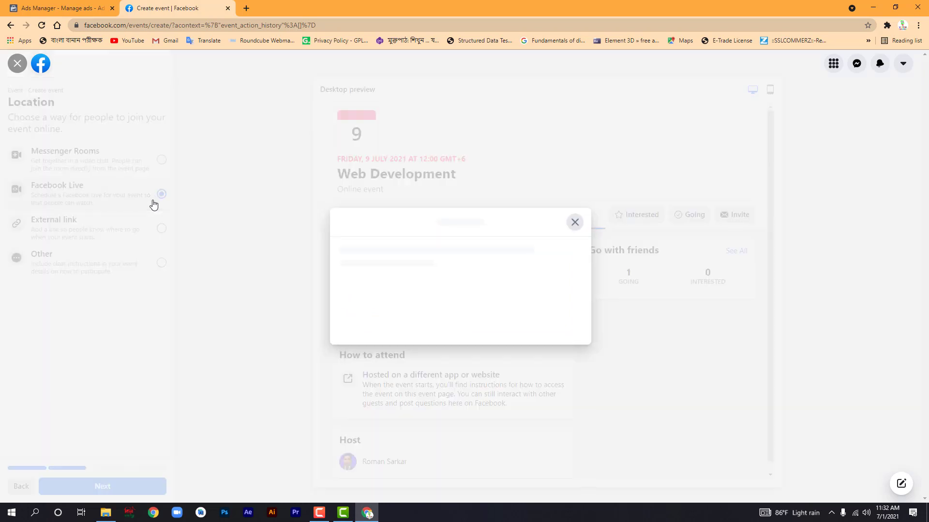
pyautogui.click(417, 327)
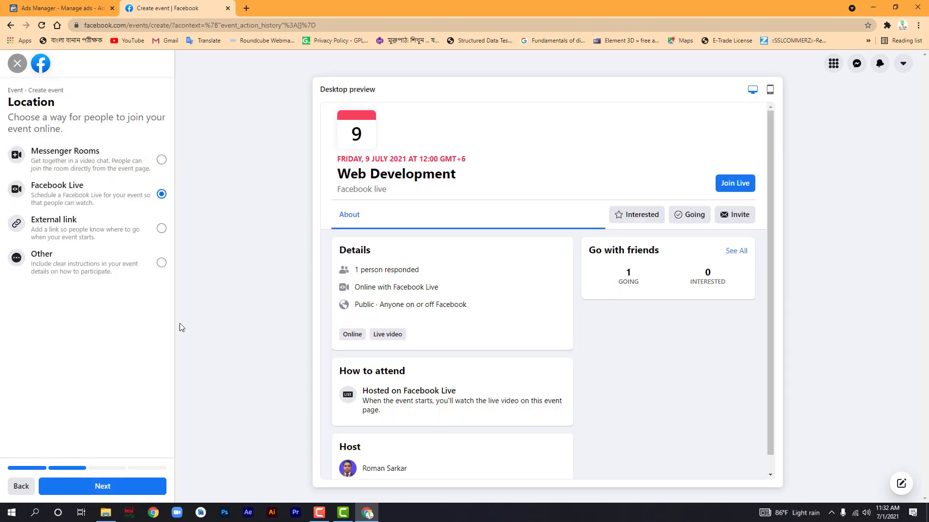
pyautogui.click(99, 487)
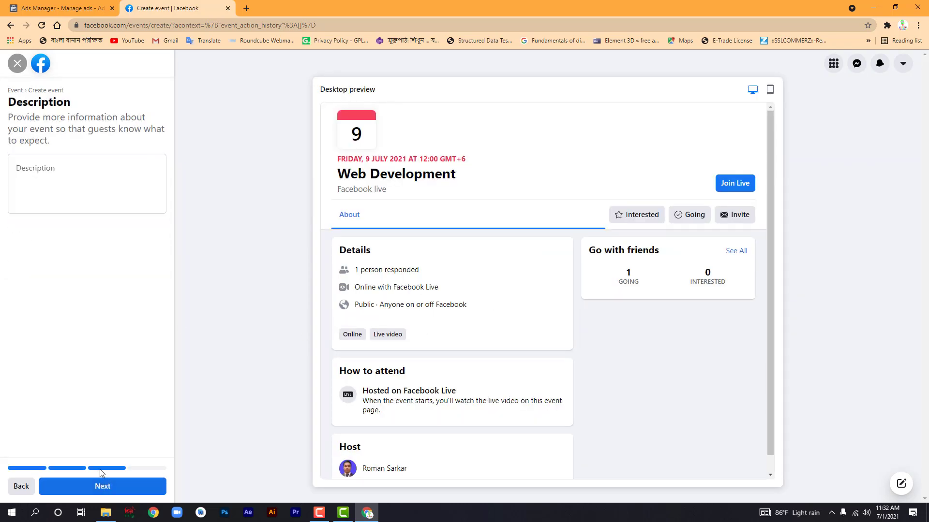
# Enter "Geniusplug" as the event description and continue to the additional details
pyautogui.click(49, 178)
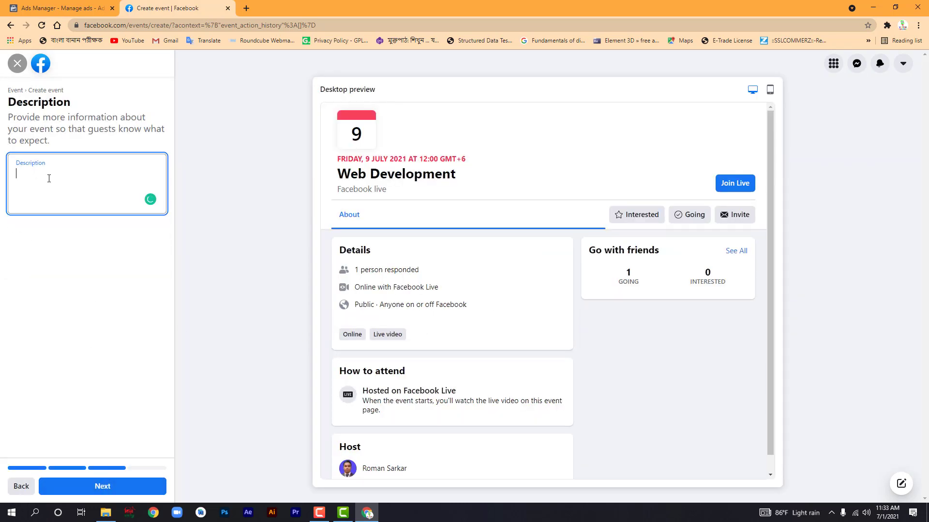
pyautogui.write('Geni')
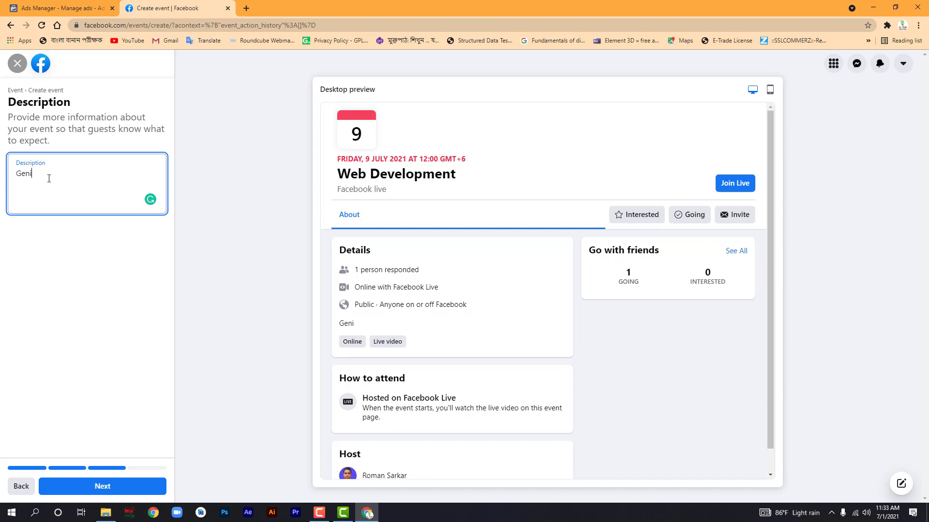
pyautogui.write('usplug')
pyautogui.hotkey('ctrl', 'a')
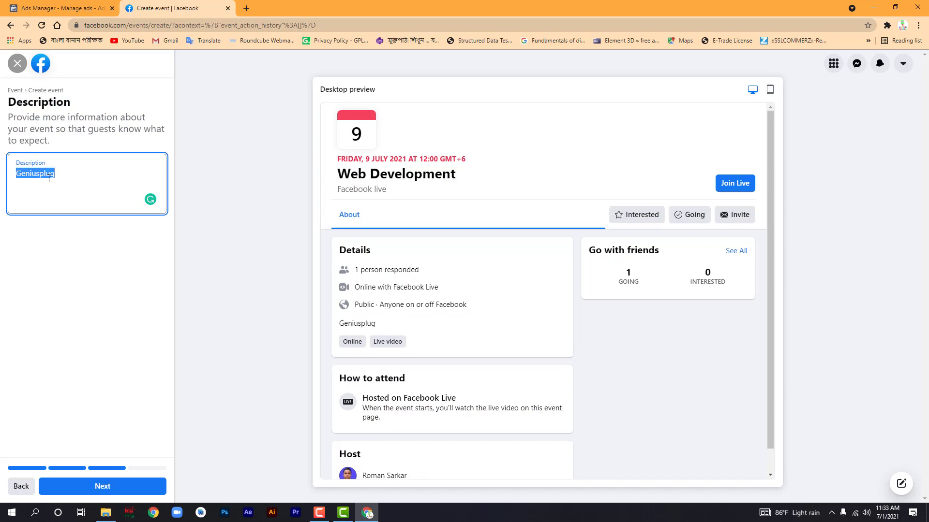
pyautogui.click(46, 259)
pyautogui.click(87, 491)
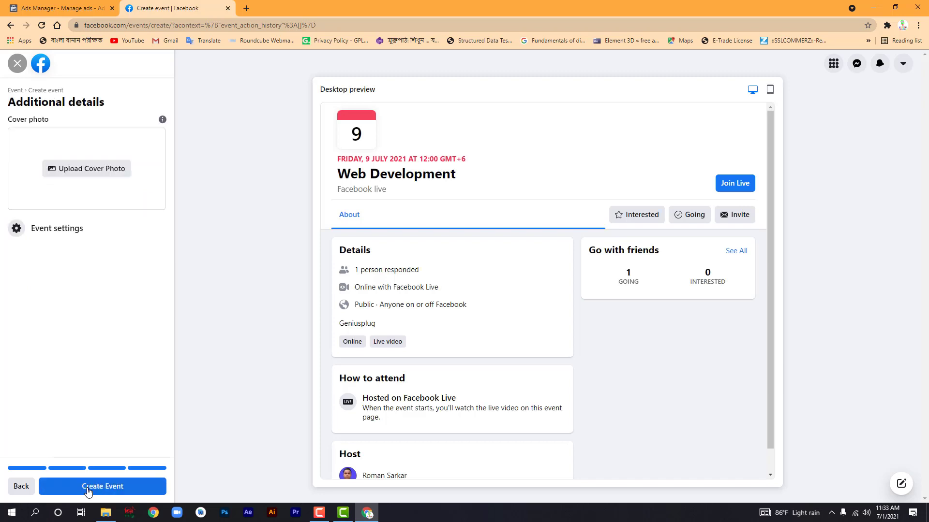
# Upload the Geniusplug Technology Banner v1 image from the Desktop as the event's cover photo and create the event
pyautogui.click(91, 174)
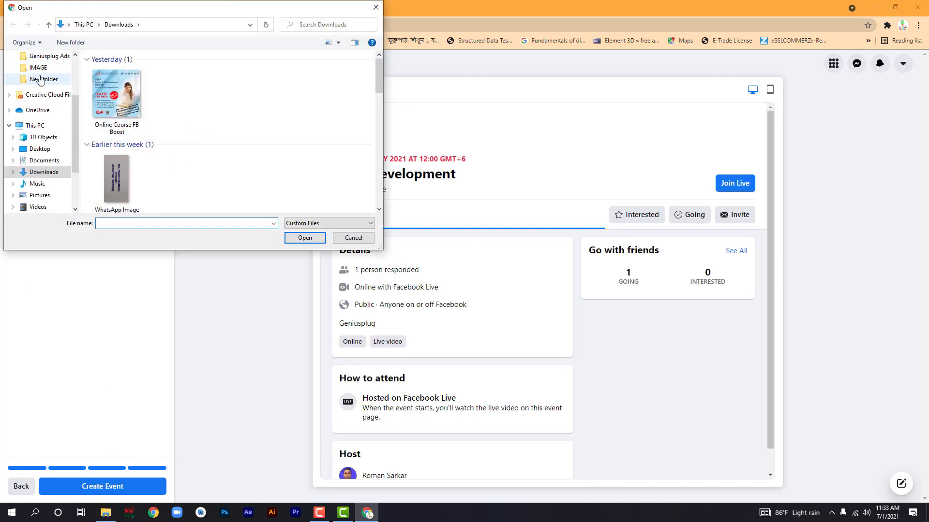
pyautogui.scroll(3, 39, 79)
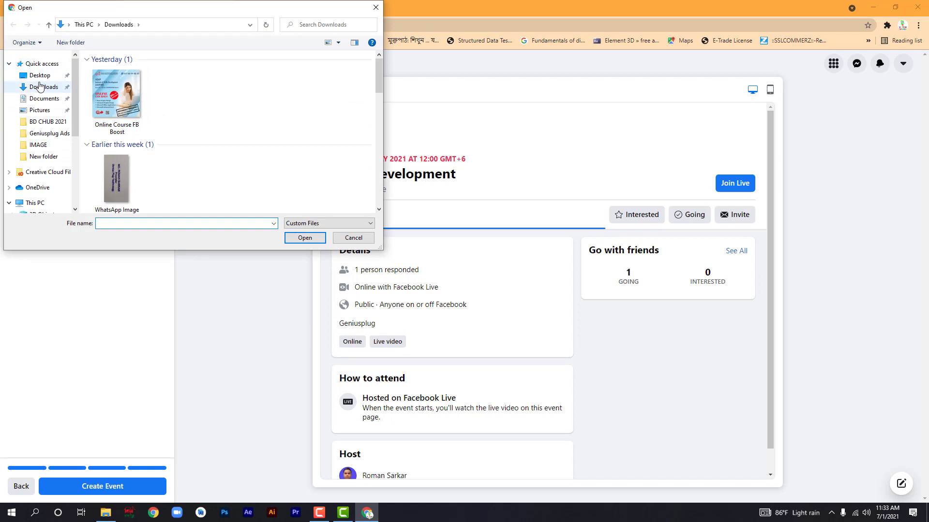
pyautogui.click(40, 78)
pyautogui.scroll(-3, 338, 164)
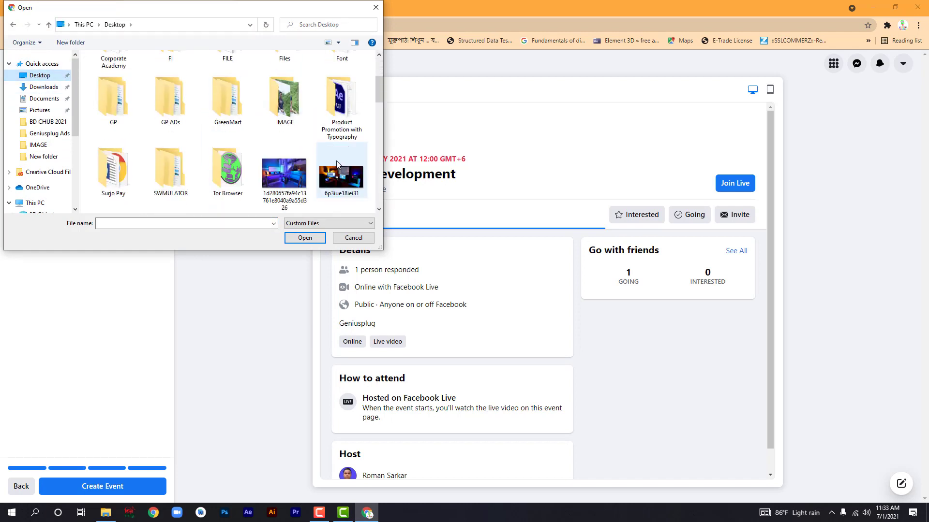
pyautogui.scroll(-1, 337, 165)
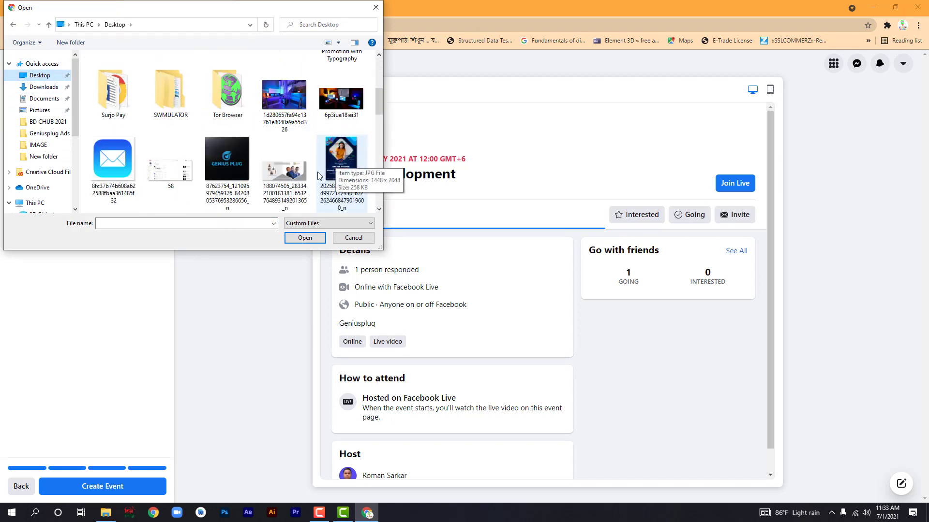
pyautogui.scroll(-1, 319, 175)
pyautogui.scroll(-1, 315, 173)
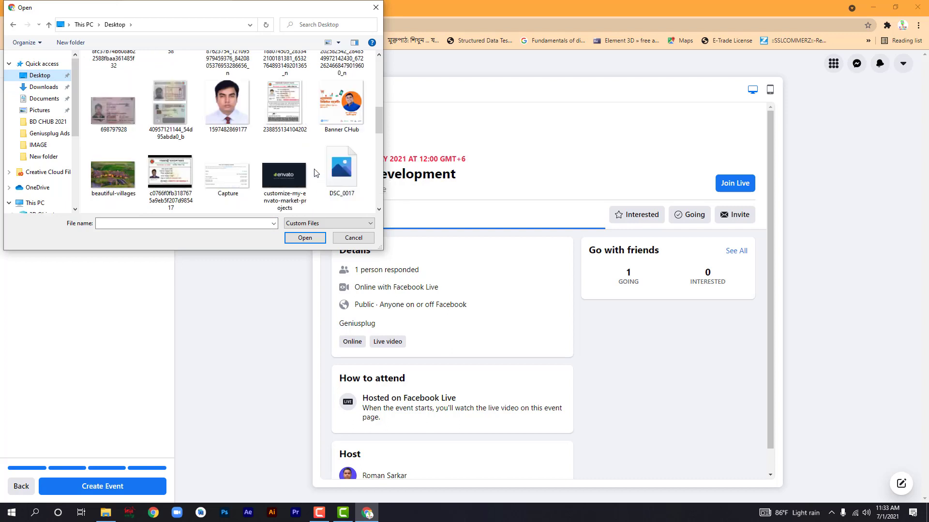
pyautogui.scroll(-1, 315, 172)
pyautogui.scroll(-1, 314, 173)
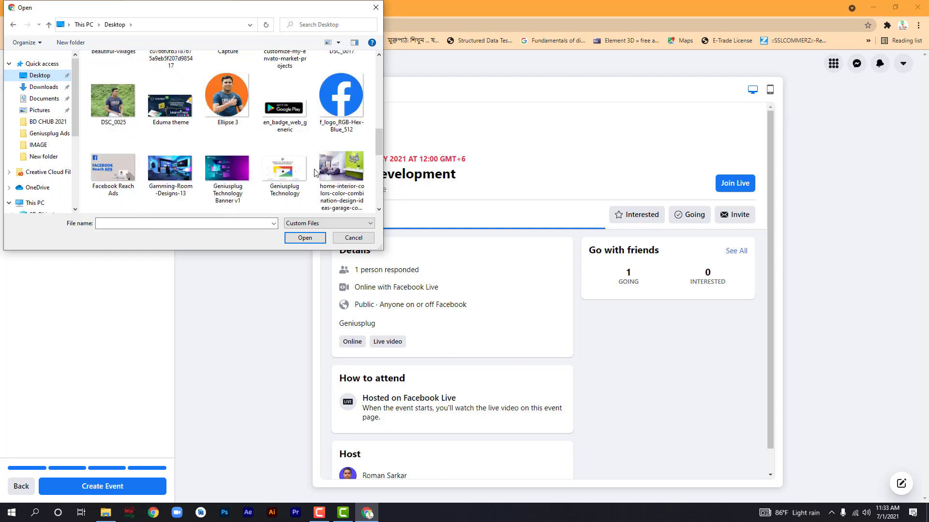
pyautogui.doubleClick(213, 167)
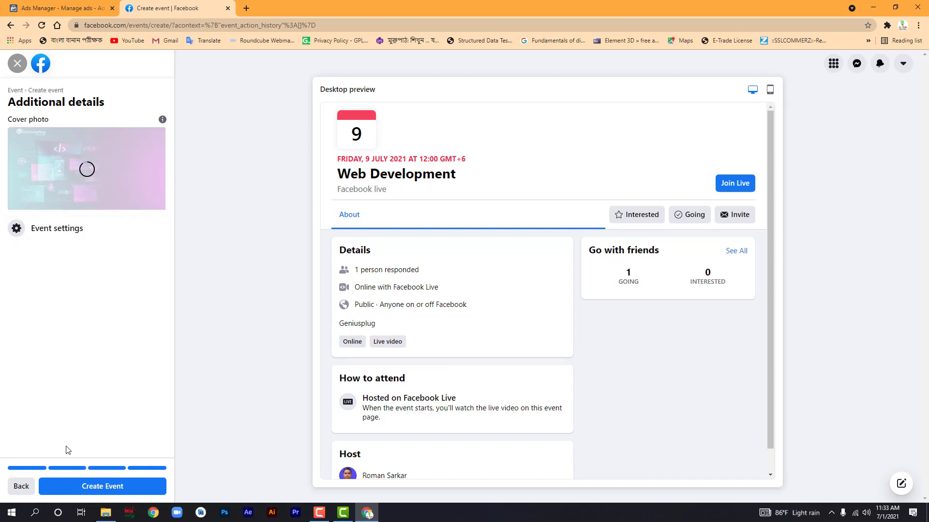
pyautogui.click(92, 487)
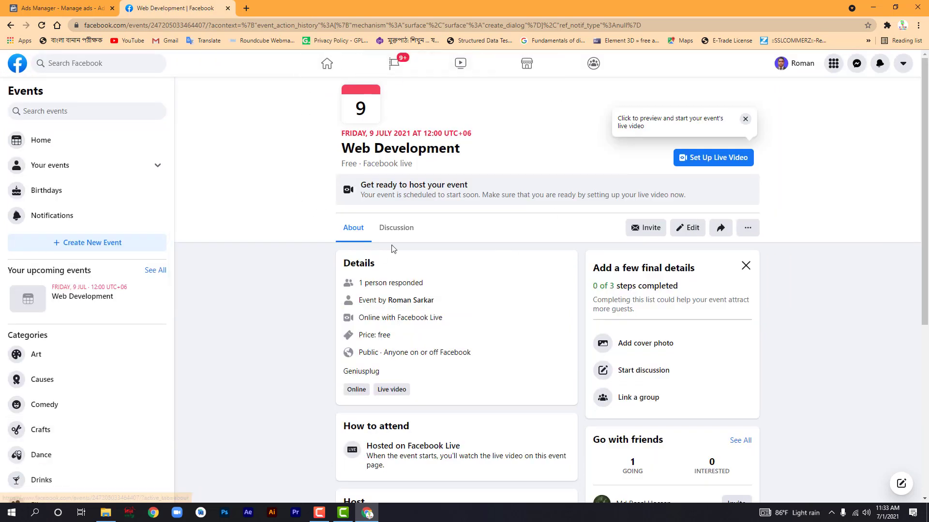
# Copy the Web Development event's share link, paste it into the ad's Event field in Ads Manager and check the field's warning
pyautogui.click(720, 229)
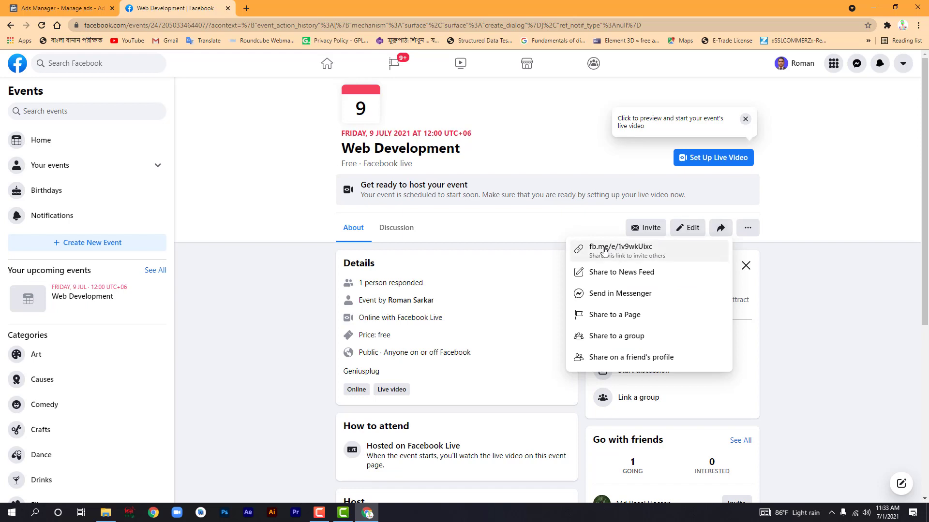
pyautogui.click(610, 249)
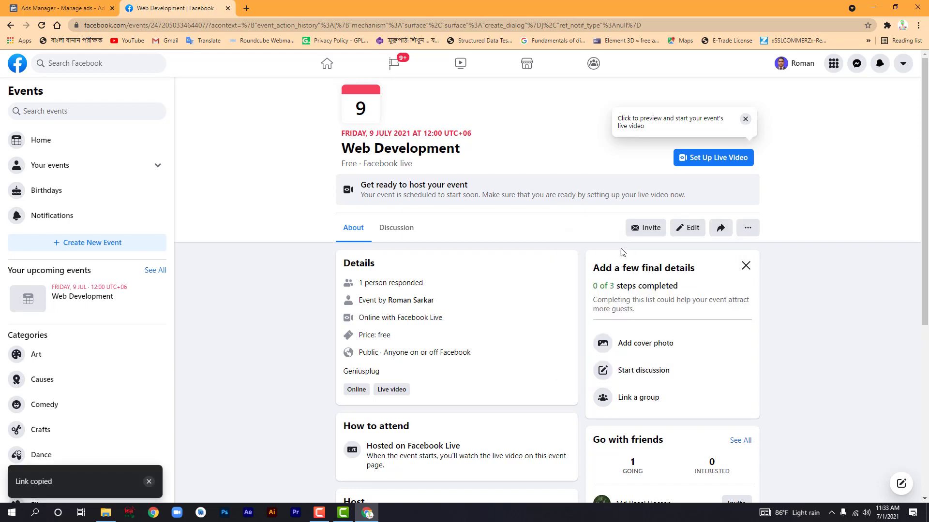
pyautogui.hotkey('ctrl', 'shift', 'Tab')
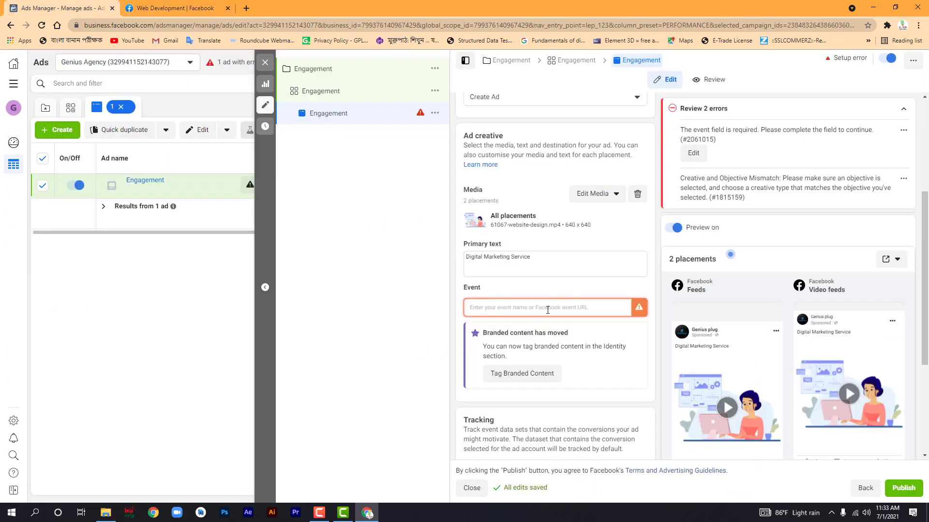
pyautogui.click(548, 308)
pyautogui.hotkey('ctrl', 'v')
pyautogui.click(463, 323)
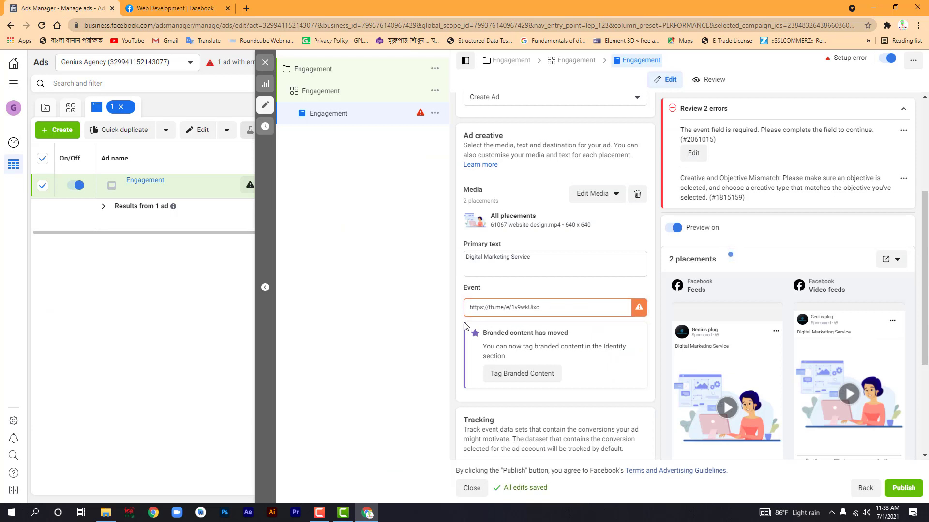
pyautogui.tripleClick(617, 307)
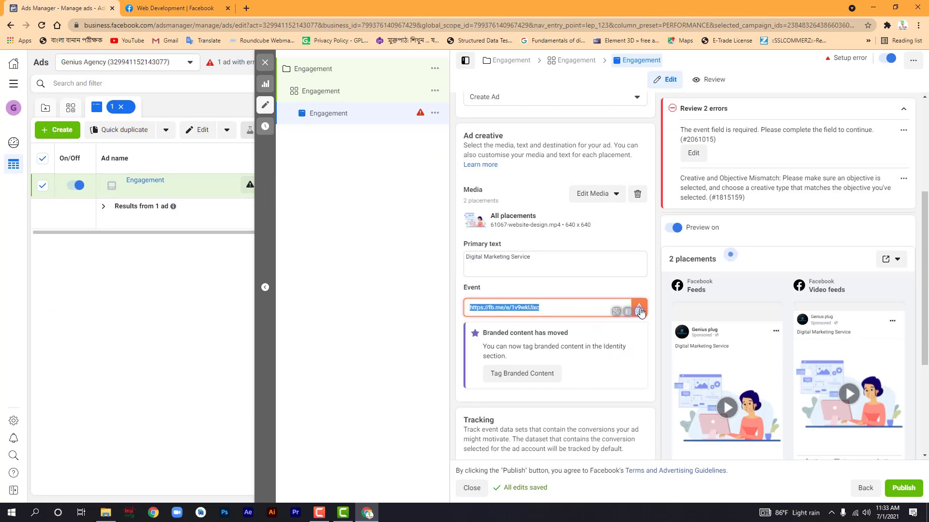
pyautogui.click(639, 310)
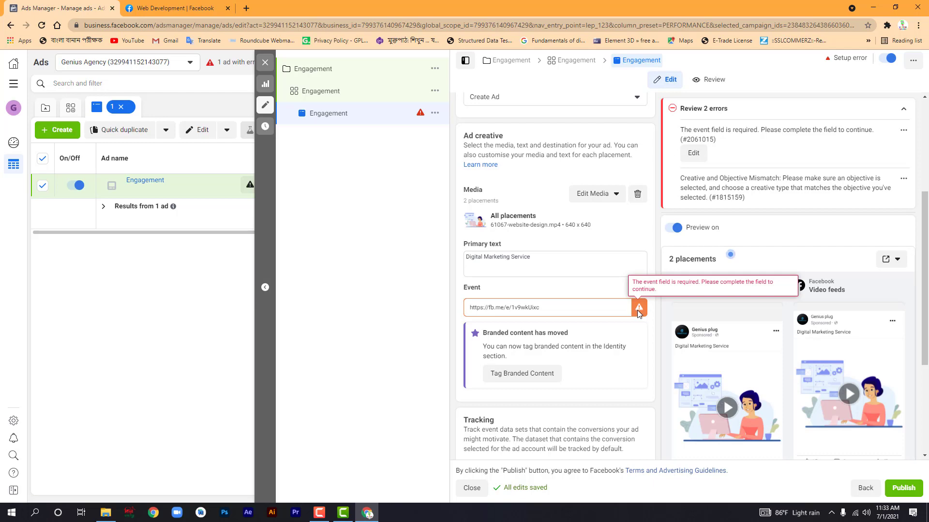
# Check the link in the ad's Event field against the Web Development event's title on its Facebook page
pyautogui.tripleClick(582, 309)
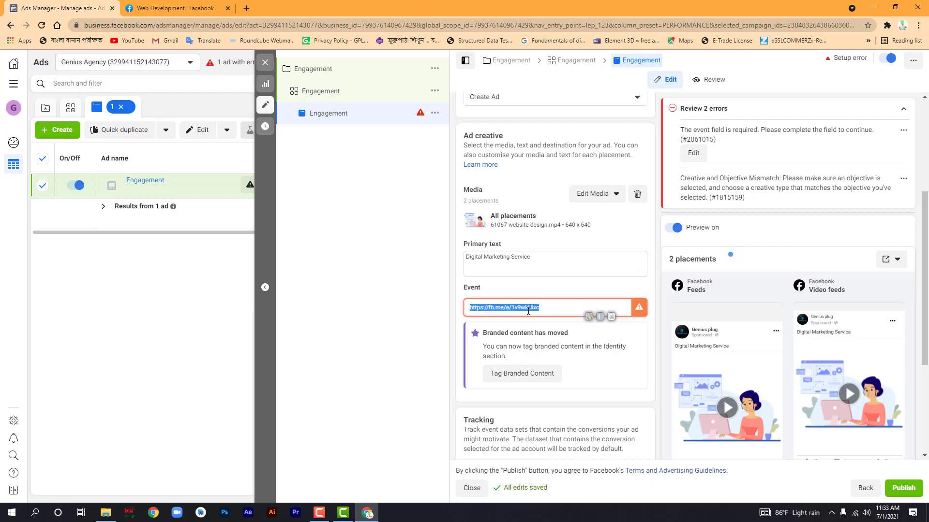
pyautogui.click(167, 8)
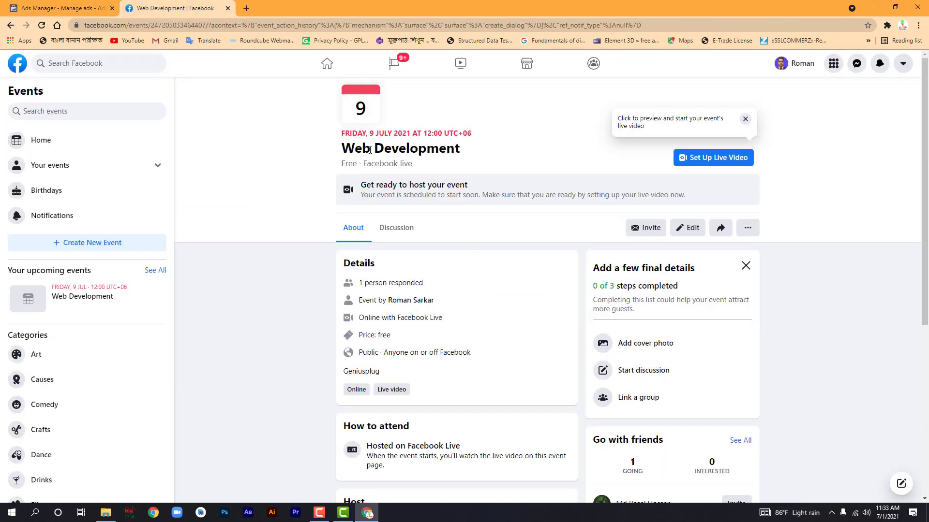
pyautogui.moveTo(337, 150); pyautogui.dragTo(474, 146)
pyautogui.click(474, 145)
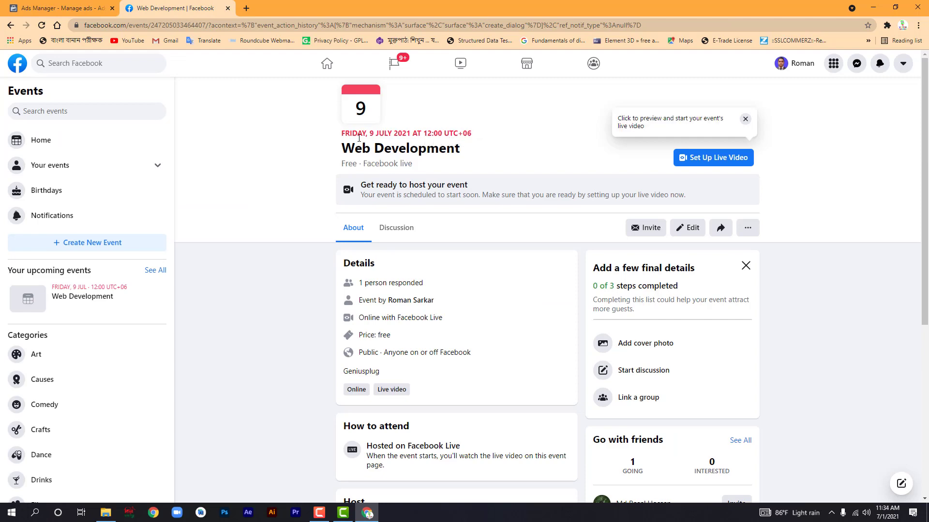
# Return to Ads Manager, review the Engagement ad's settings from tracking up to ad name plus its error list, and close the placement tip
pyautogui.click(27, 7)
pyautogui.scroll(-4, 453, 363)
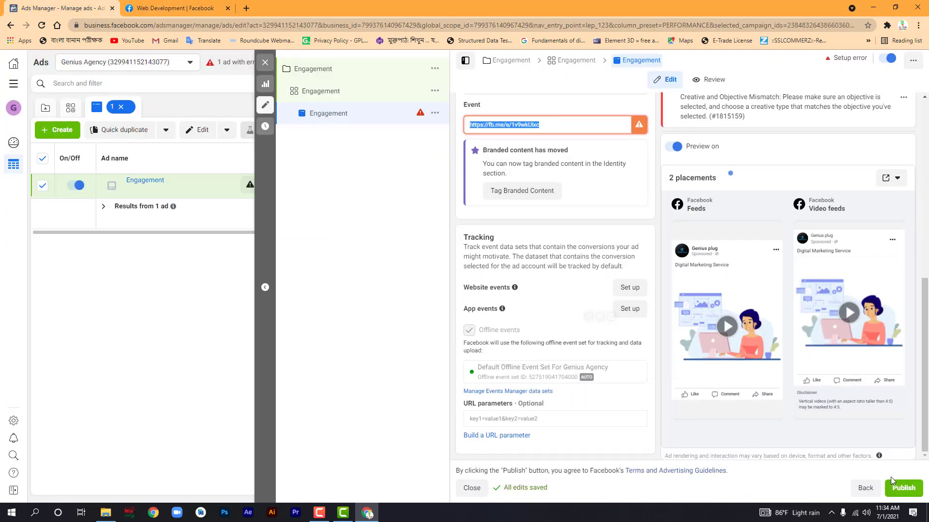
pyautogui.click(661, 296)
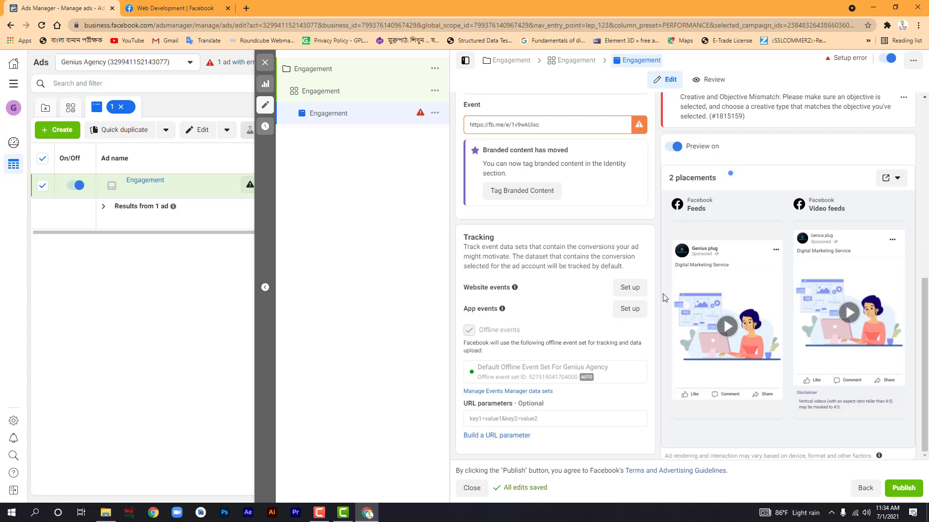
pyautogui.scroll(6, 663, 298)
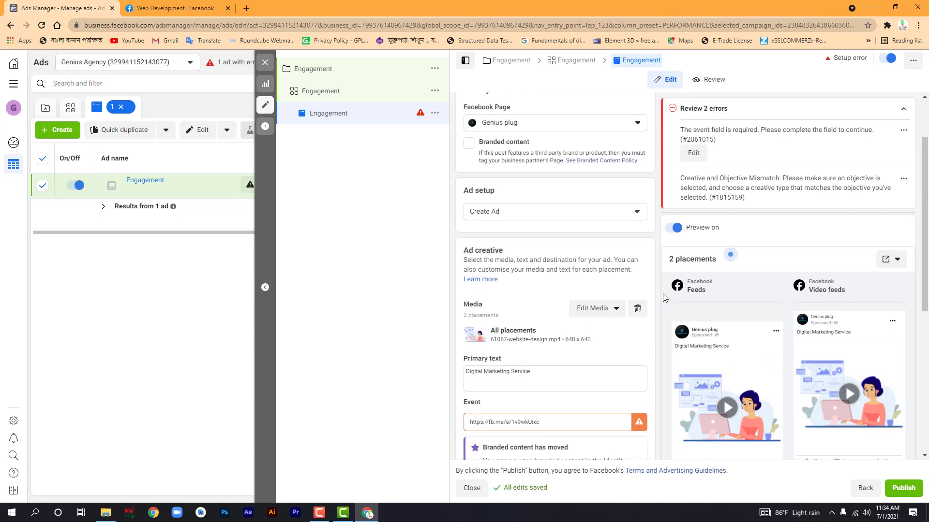
pyautogui.scroll(2, 663, 297)
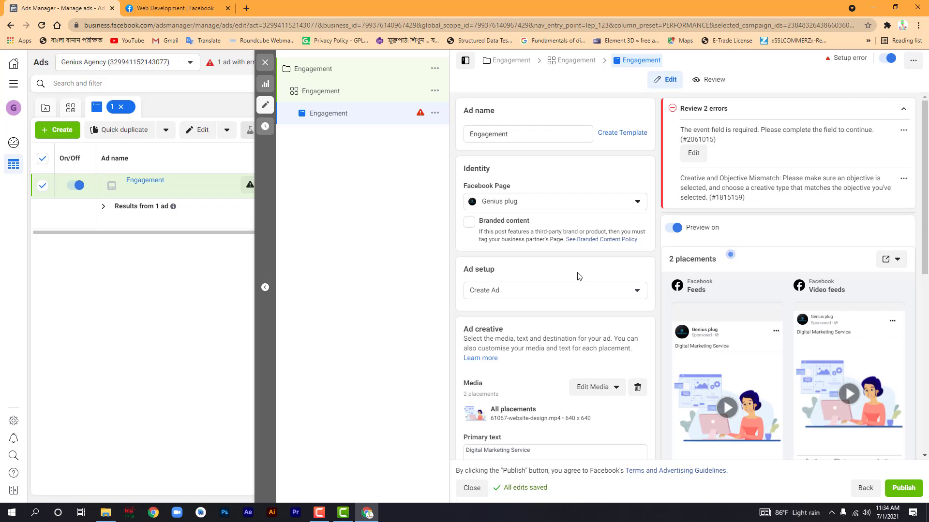
pyautogui.click(903, 110)
pyautogui.click(903, 110)
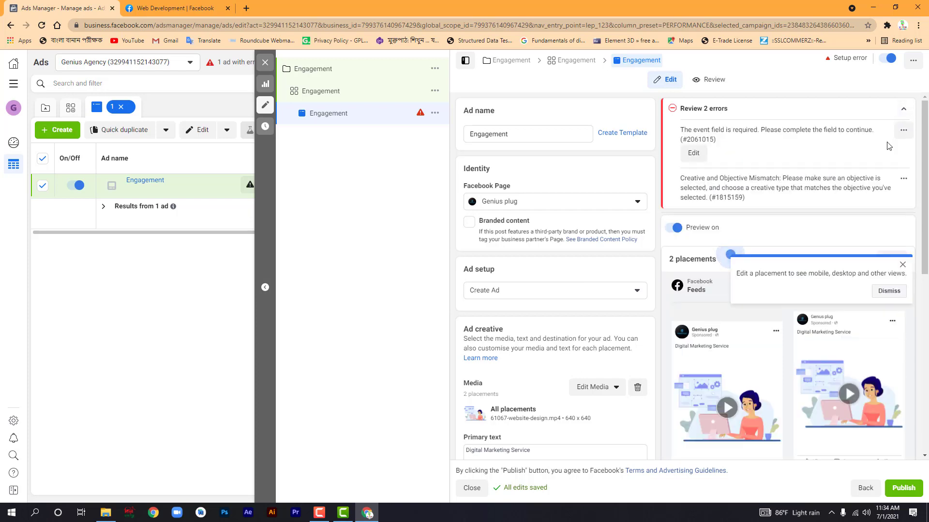
pyautogui.click(902, 265)
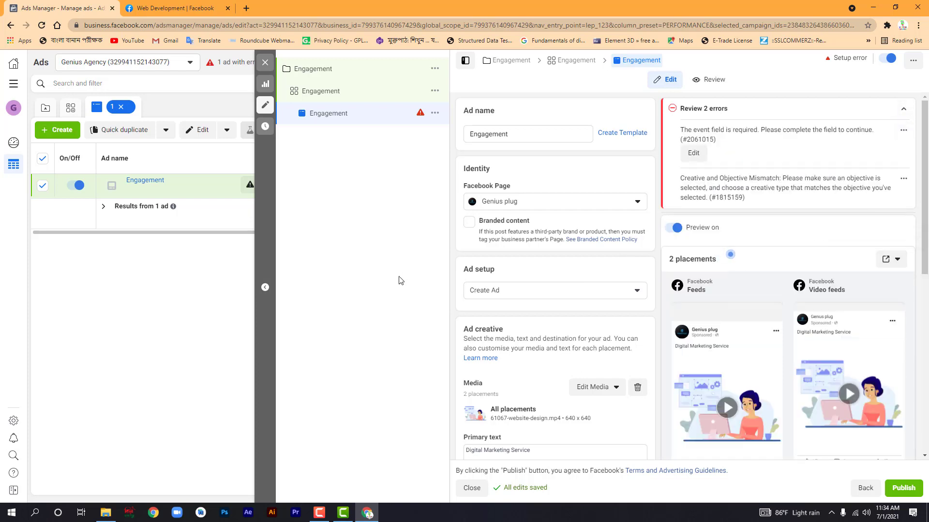